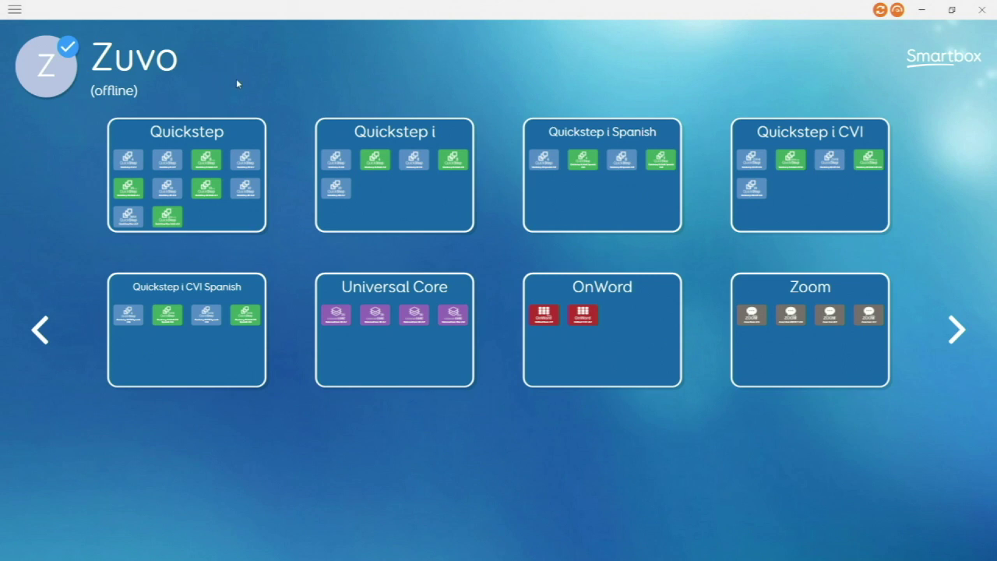
# Open the QuickStep Max v4.8 grid set from the Quickstep folder.
pyautogui.click(210, 223)
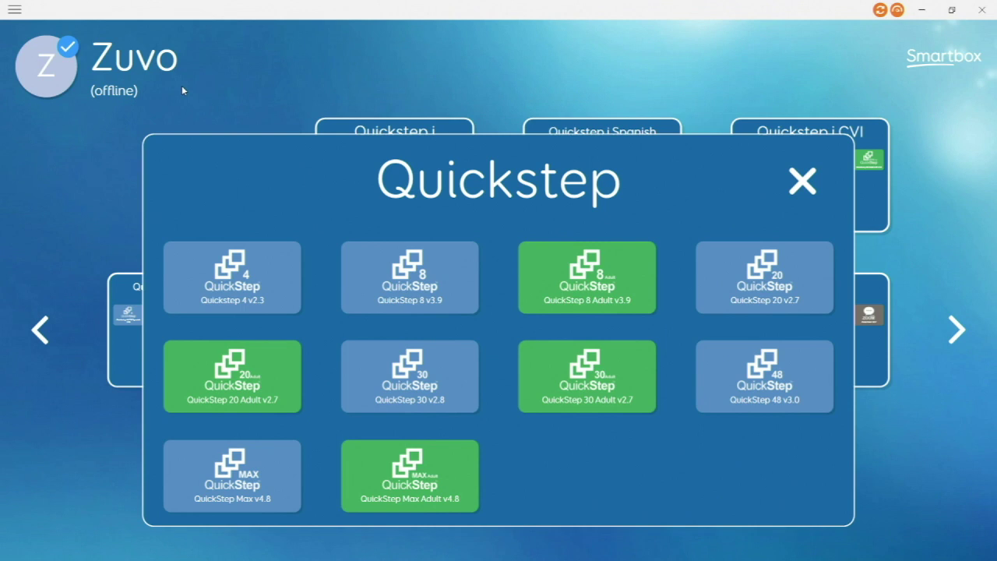
pyautogui.click(201, 471)
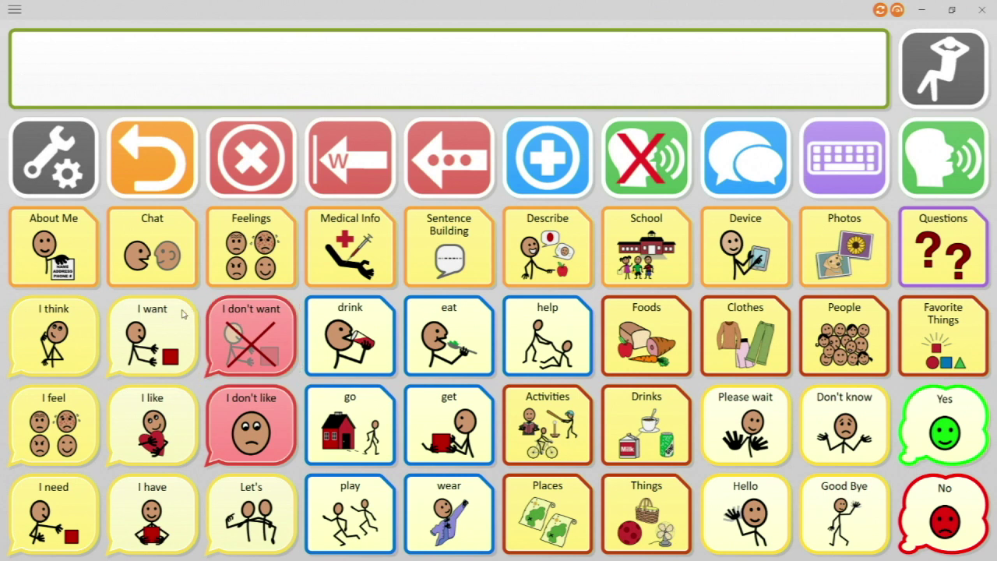
# Build the message "I want to eat a chocolate chip cookie.", then go back to the home grid and clear it.
pyautogui.click(165, 315)
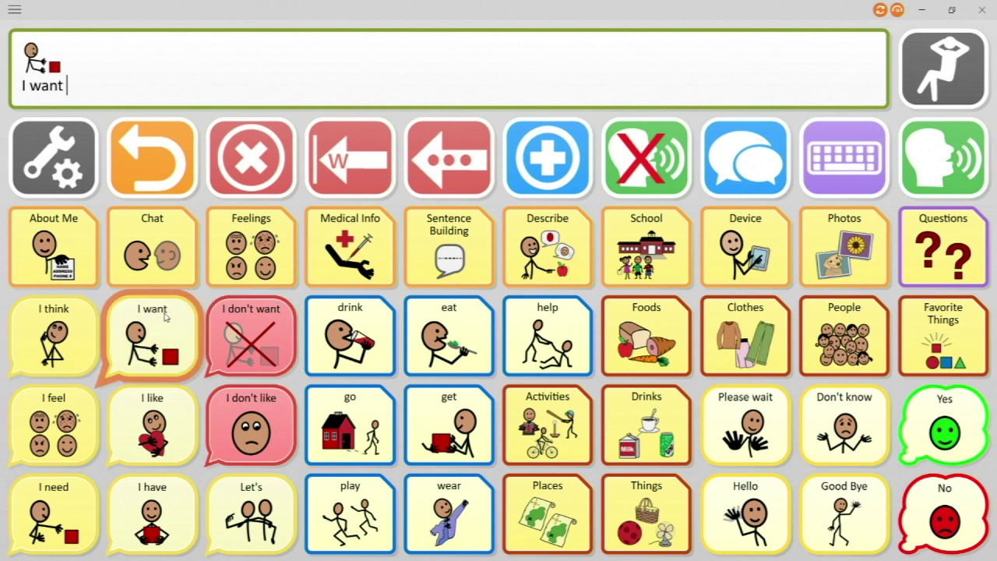
pyautogui.click(456, 352)
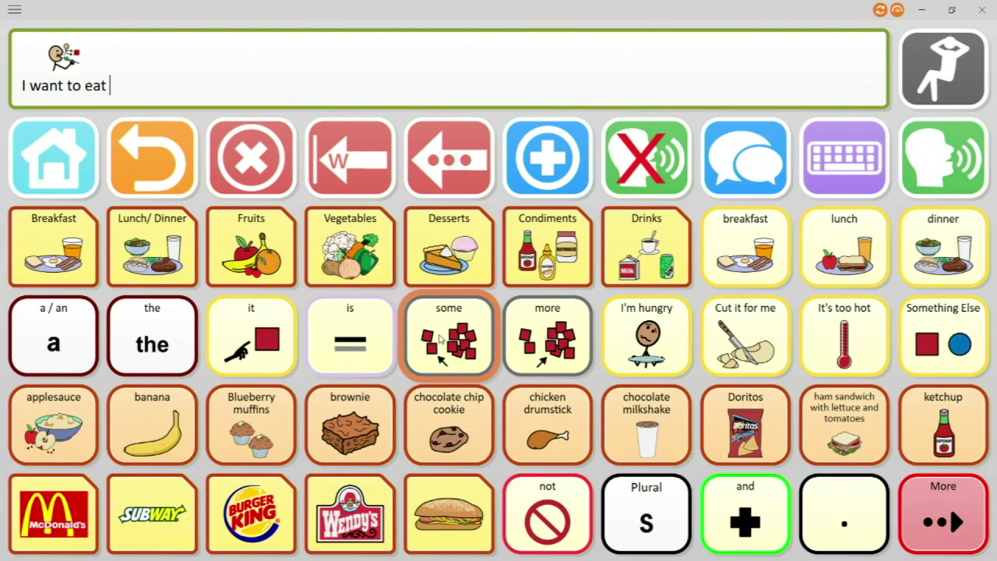
pyautogui.click(23, 360)
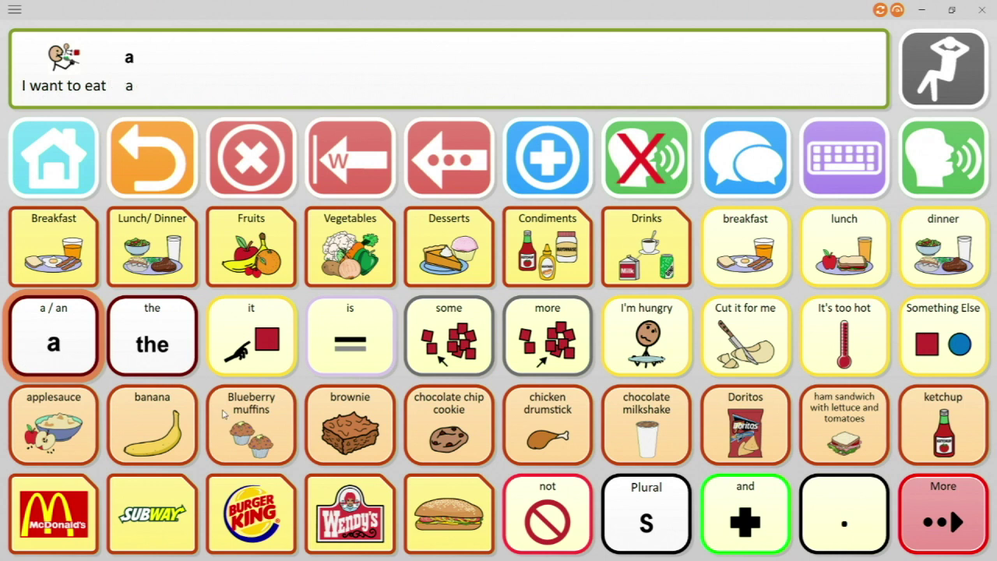
pyautogui.click(436, 421)
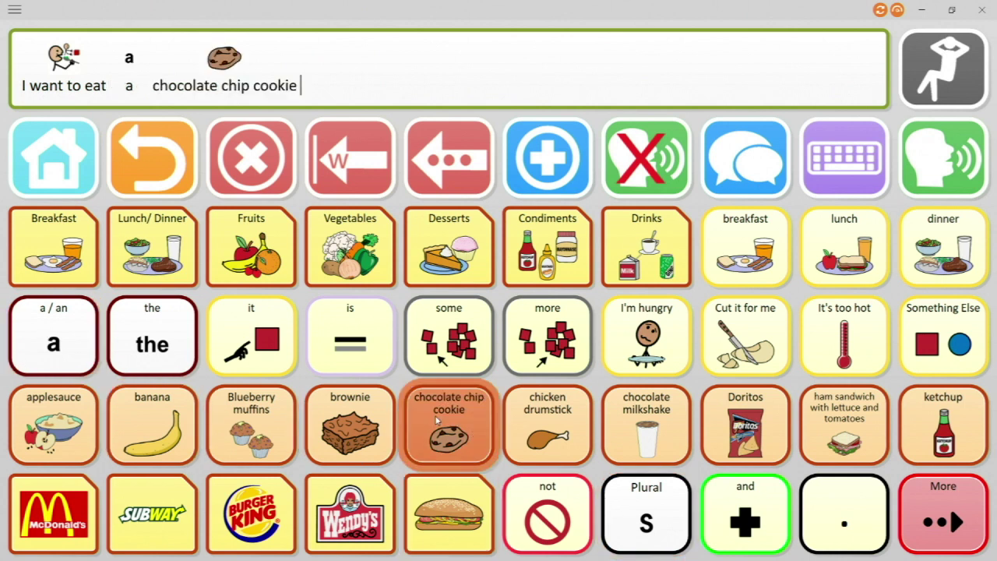
pyautogui.click(830, 525)
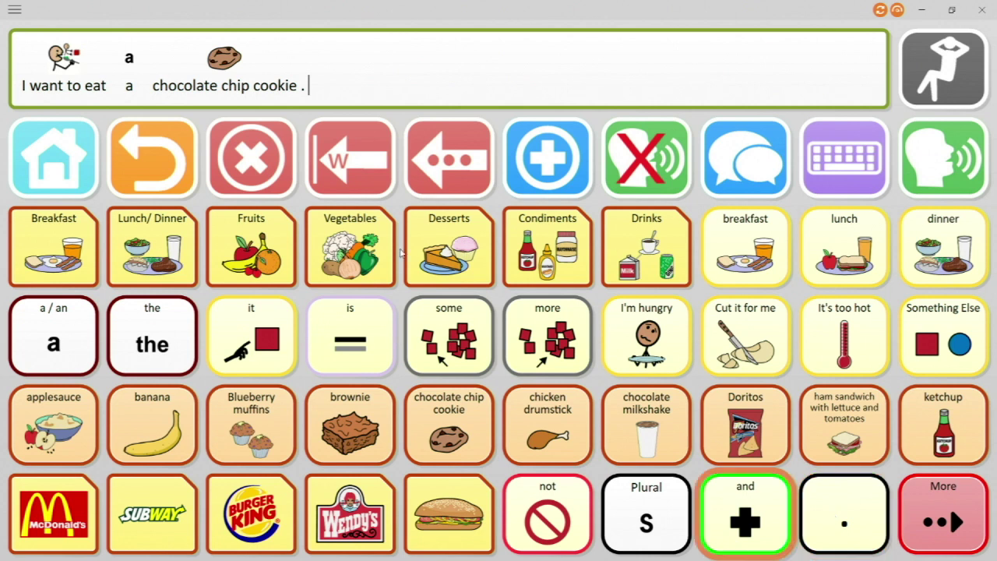
pyautogui.click(41, 150)
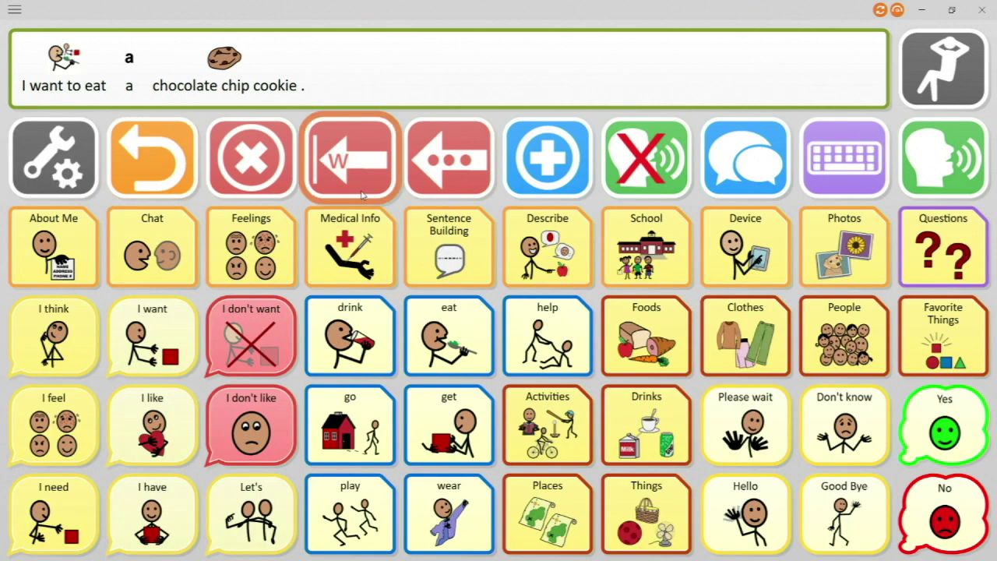
pyautogui.click(260, 161)
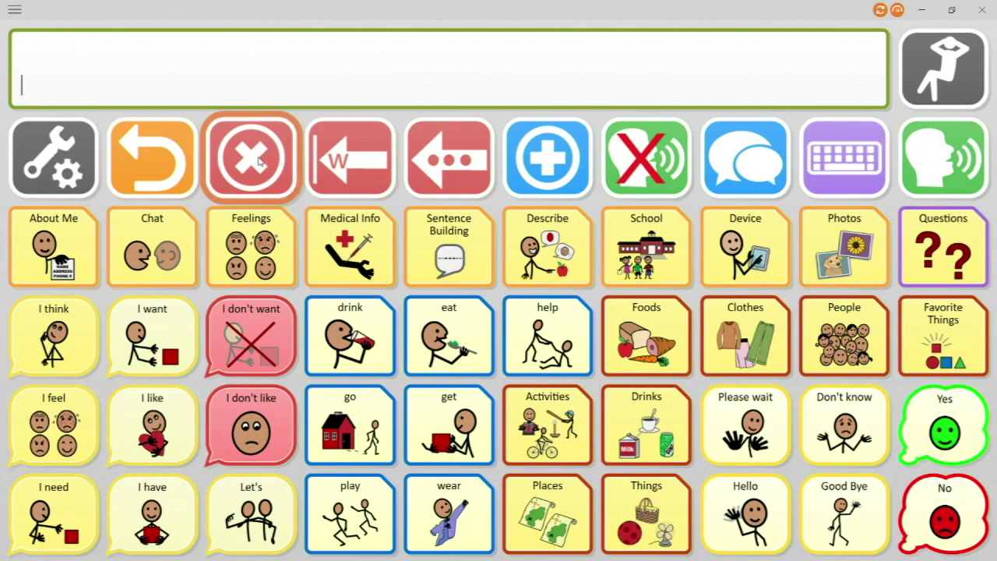
# View the quick phrases page and return to the home grid.
pyautogui.click(739, 145)
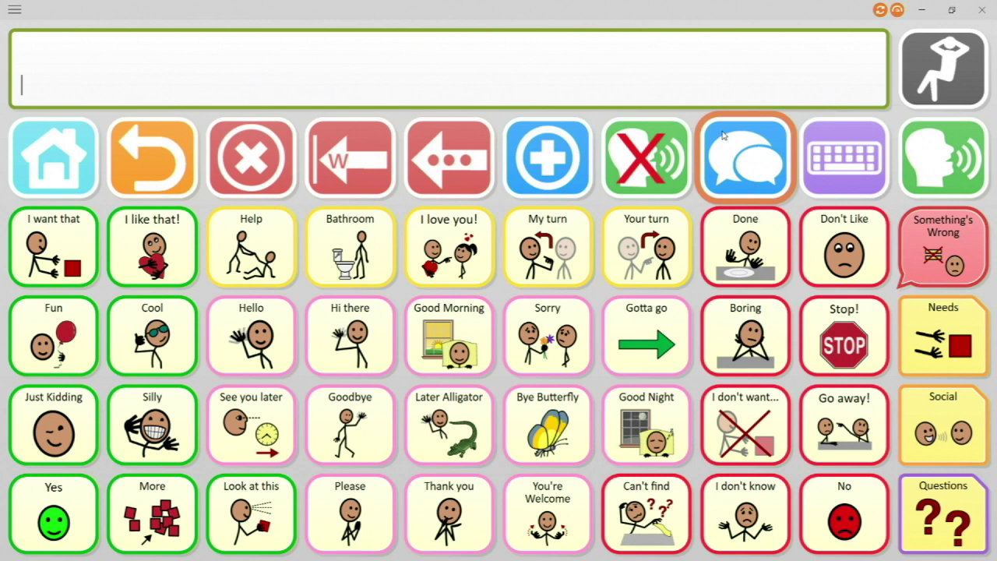
pyautogui.click(158, 173)
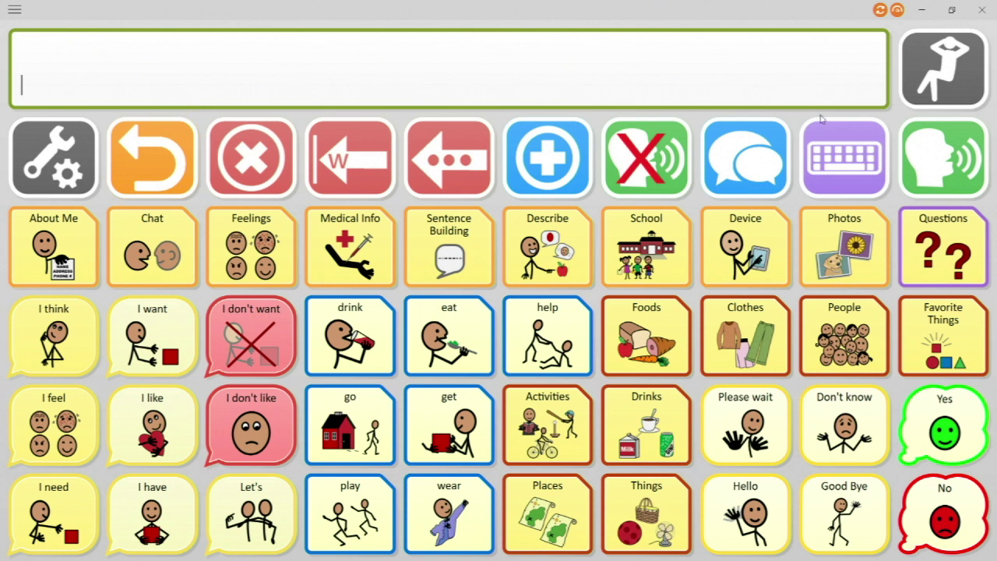
pyautogui.click(743, 153)
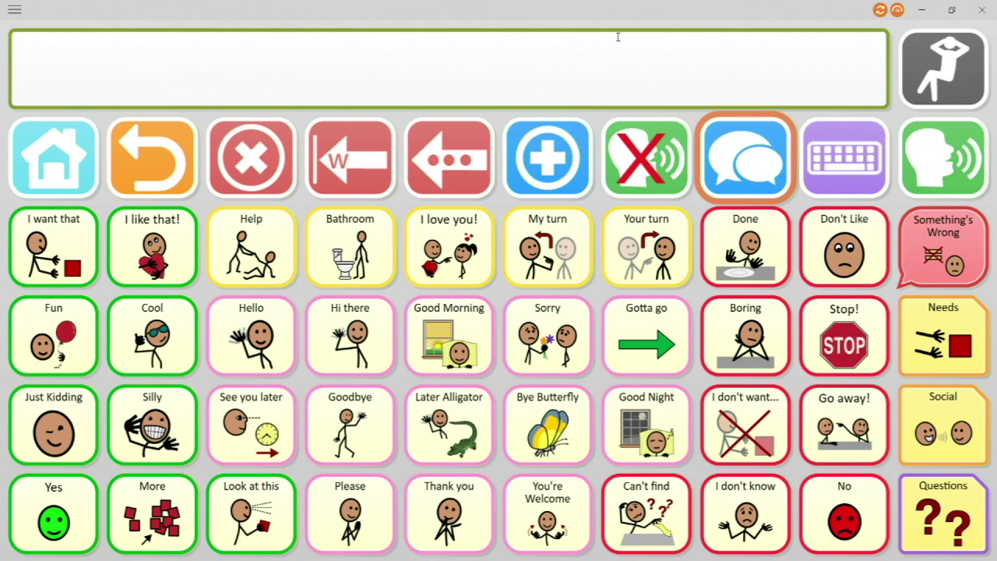
pyautogui.click(81, 169)
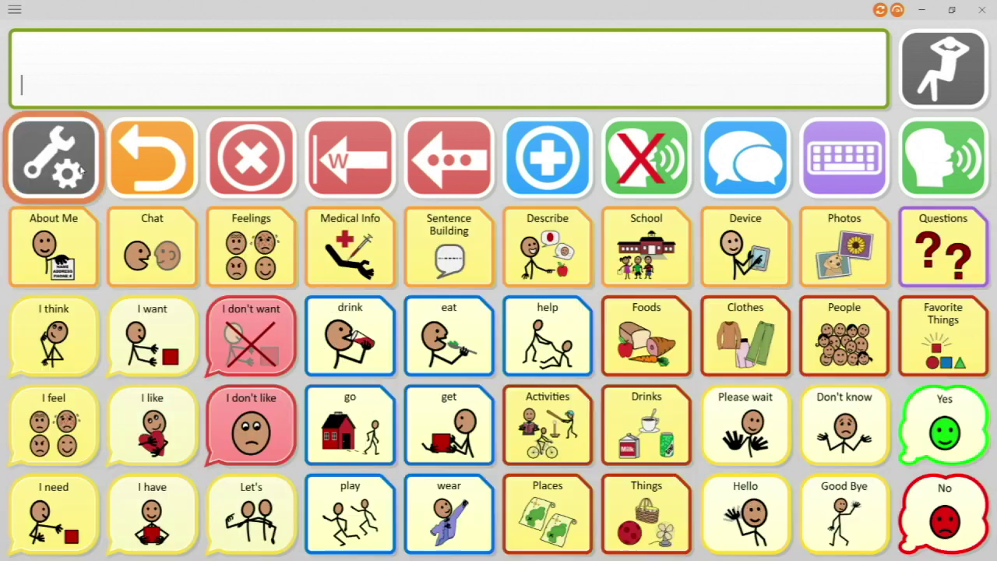
# Build the message "I want to go home", then go back to the home grid and clear it.
pyautogui.click(138, 337)
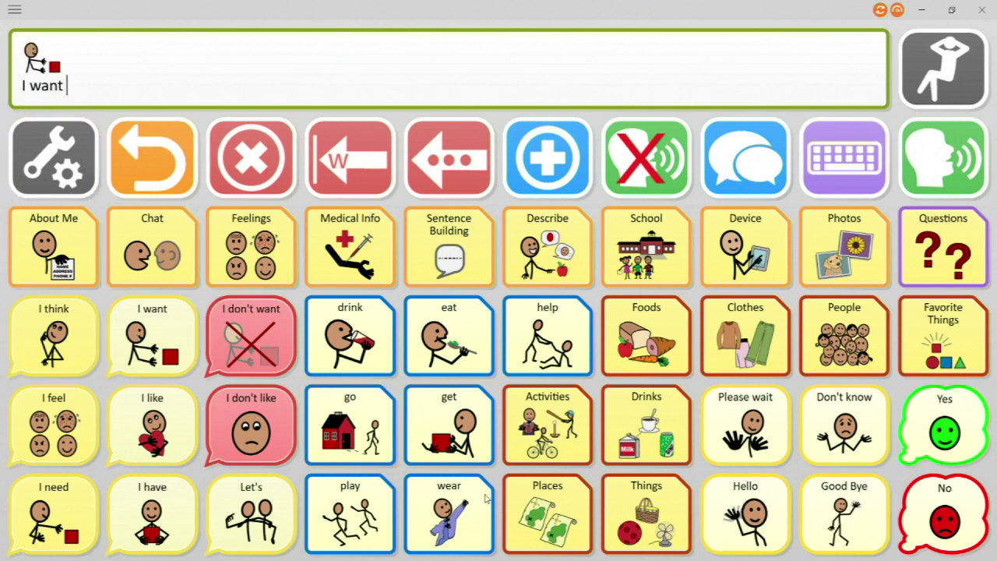
pyautogui.click(335, 421)
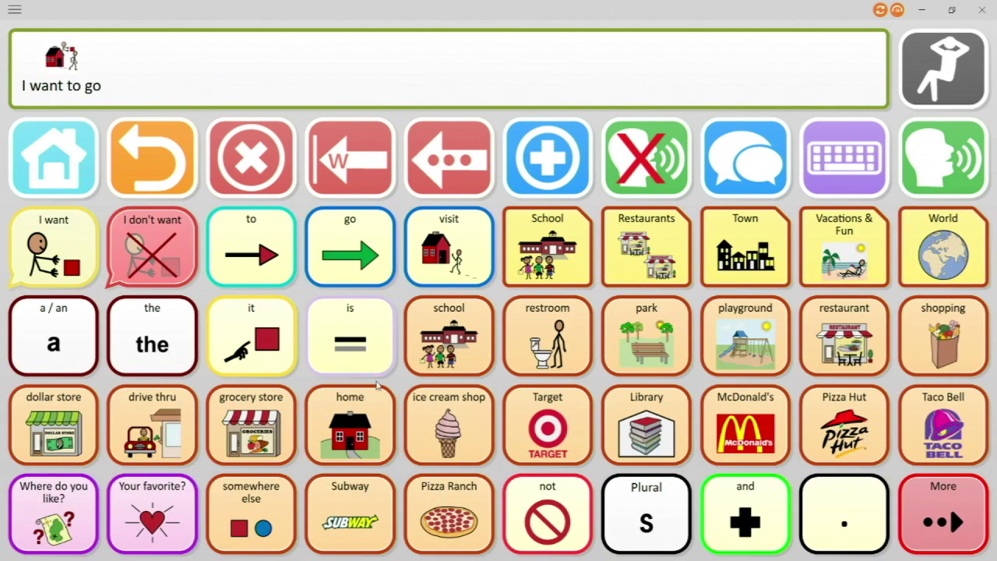
pyautogui.click(349, 406)
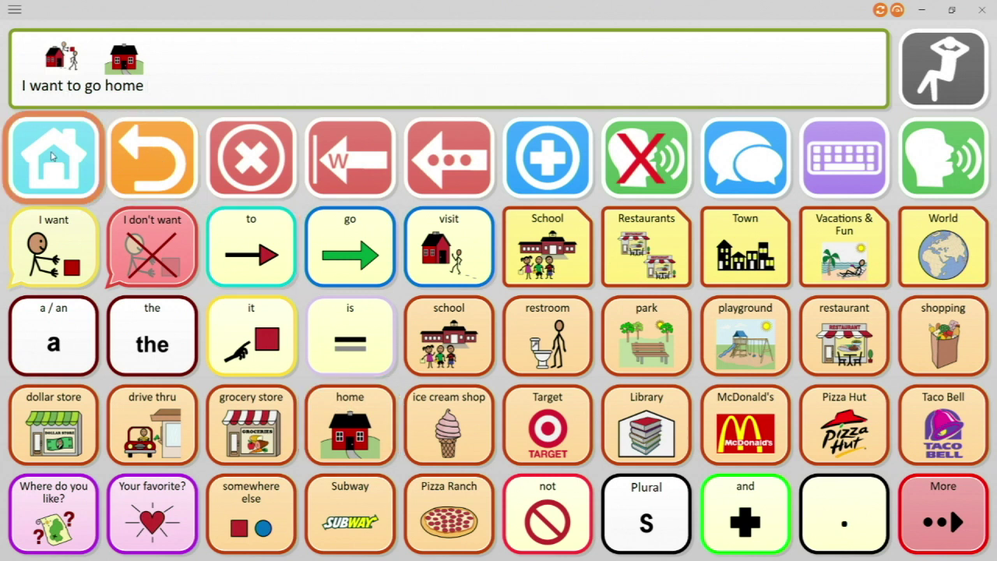
pyautogui.click(77, 161)
pyautogui.click(246, 152)
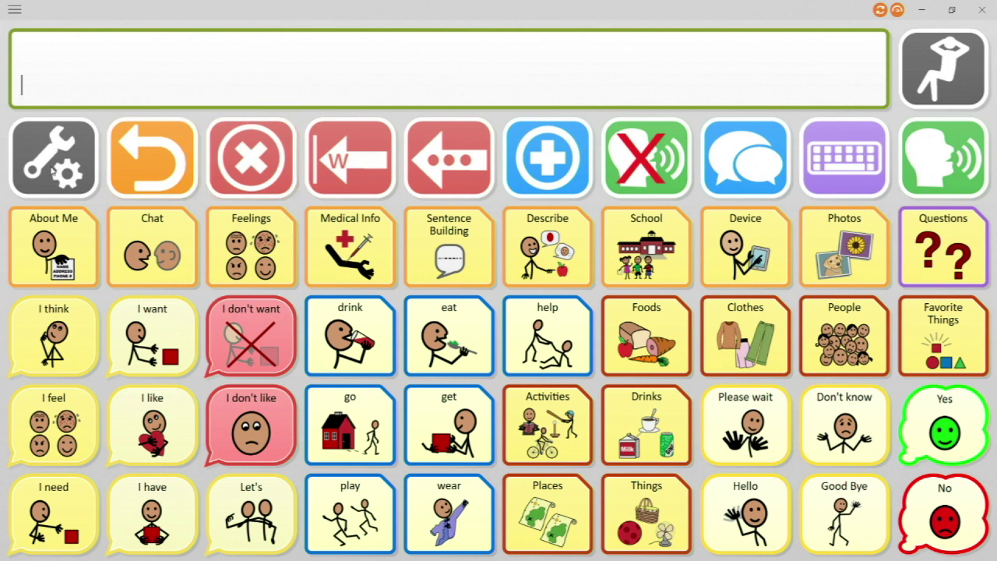
pyautogui.click(172, 164)
pyautogui.click(45, 154)
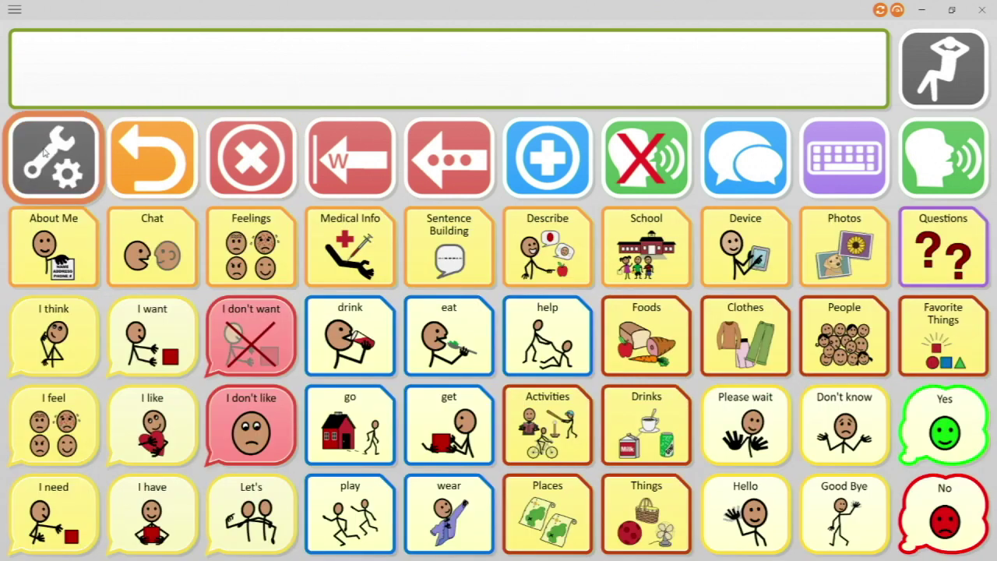
# Build the message "I want to go", then open the Sentence Building page from the home grid.
pyautogui.click(152, 331)
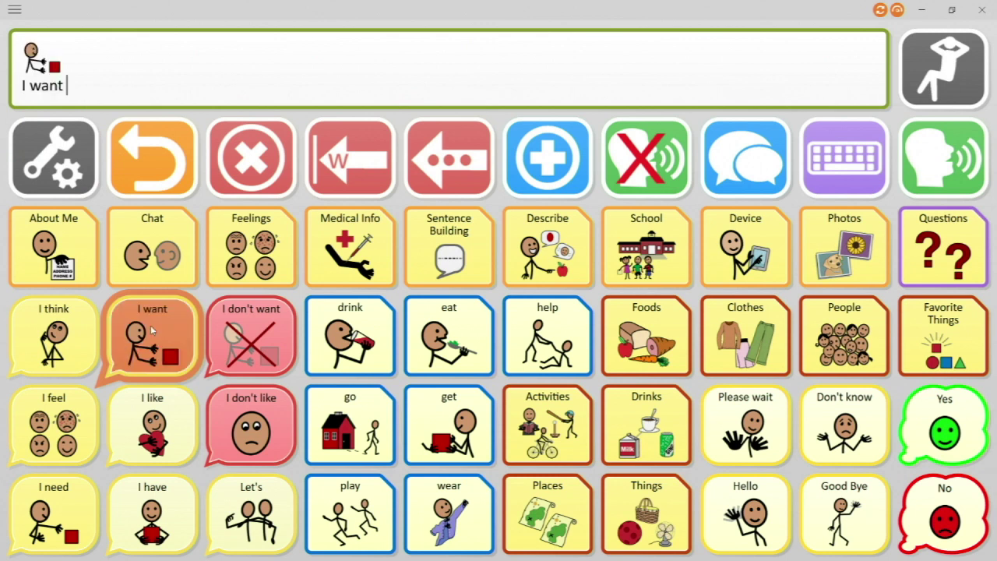
pyautogui.click(351, 417)
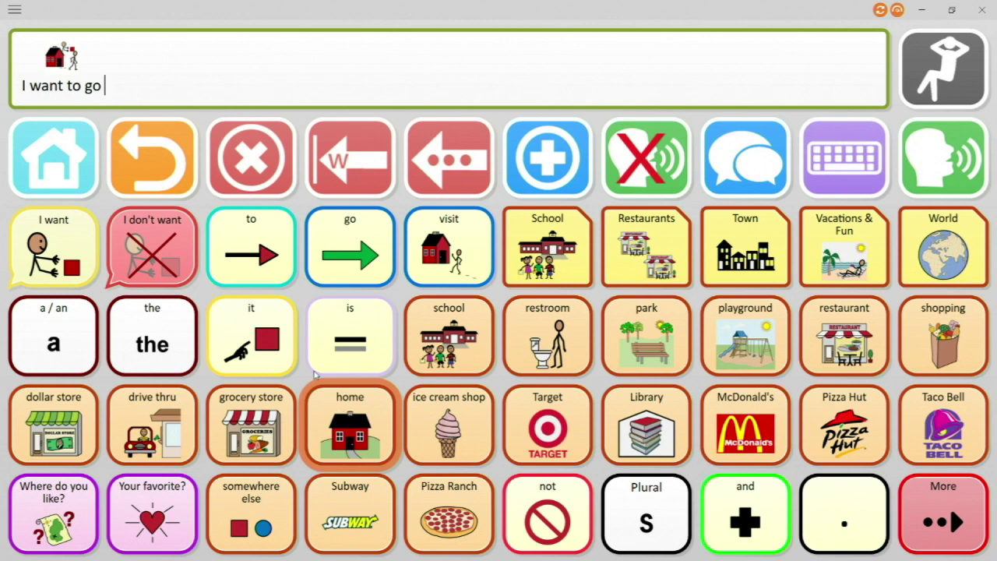
pyautogui.click(35, 152)
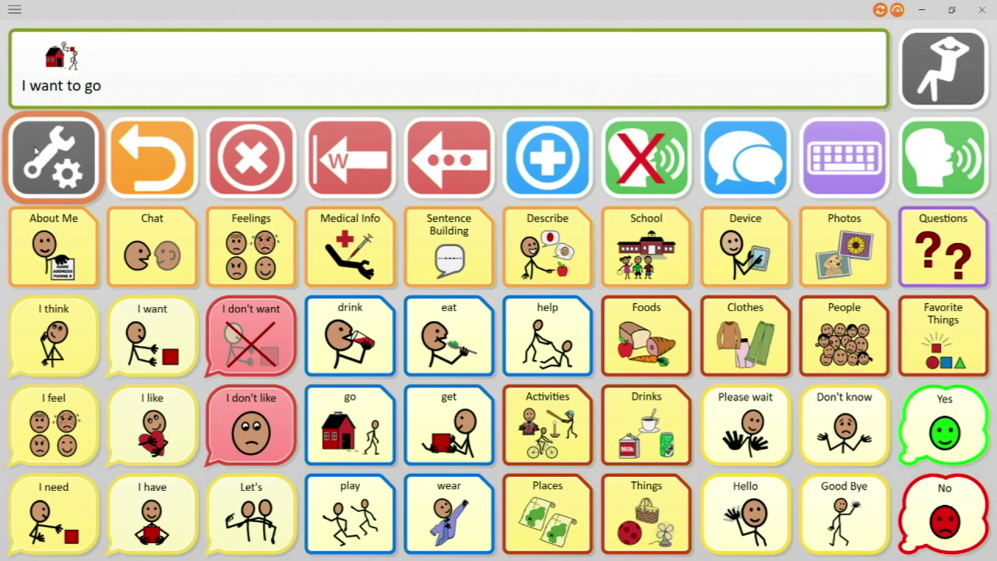
pyautogui.click(438, 270)
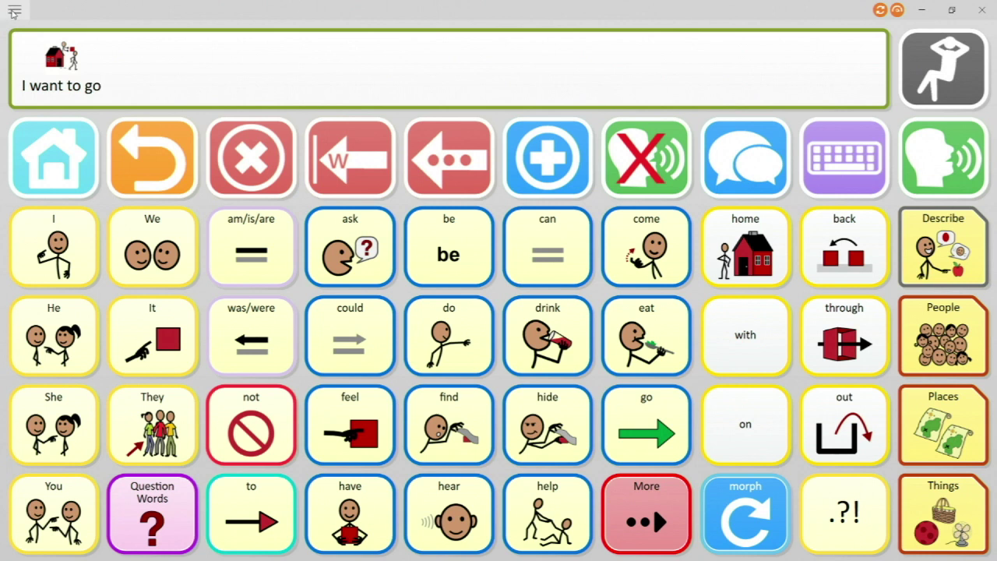
# Return to Grid Explorer and look through the grid sets in the Quickstep and Quickstep i Spanish folders.
pyautogui.click(14, 13)
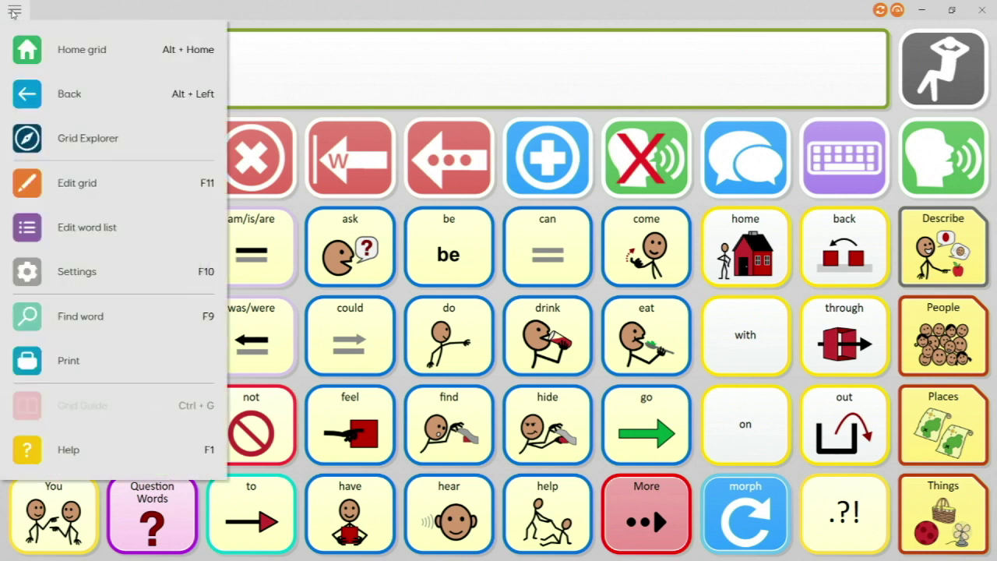
pyautogui.click(79, 145)
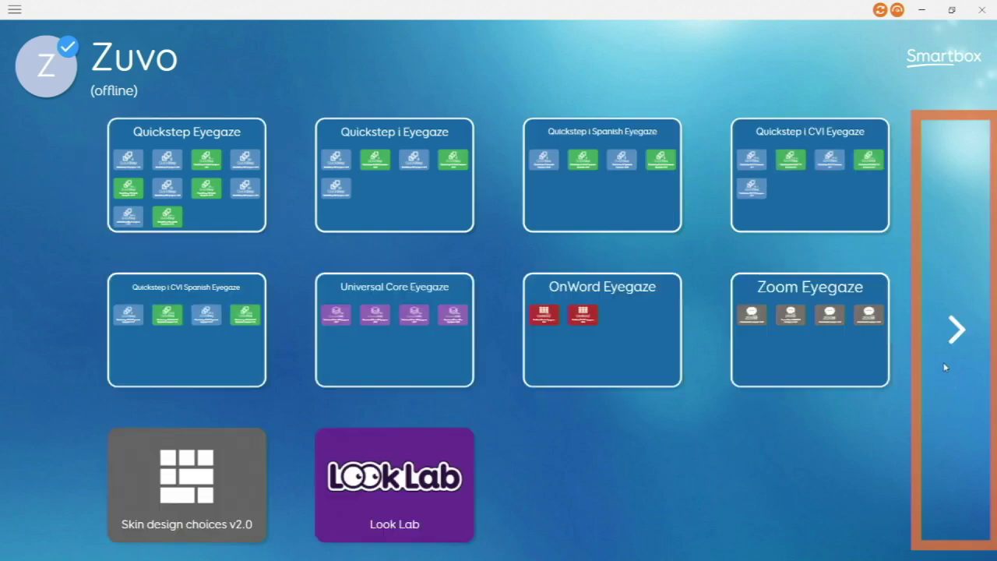
pyautogui.click(964, 332)
pyautogui.click(222, 222)
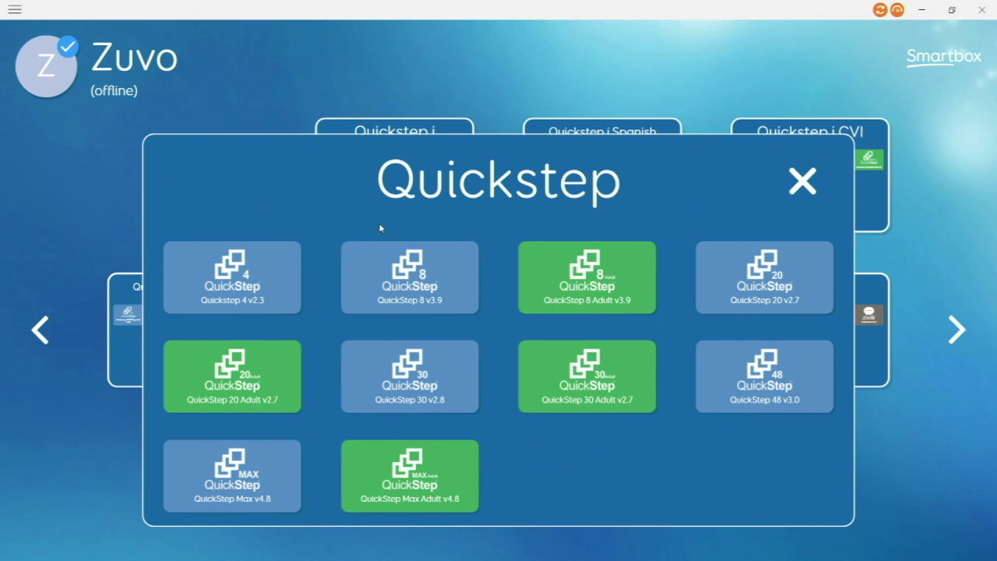
pyautogui.click(791, 182)
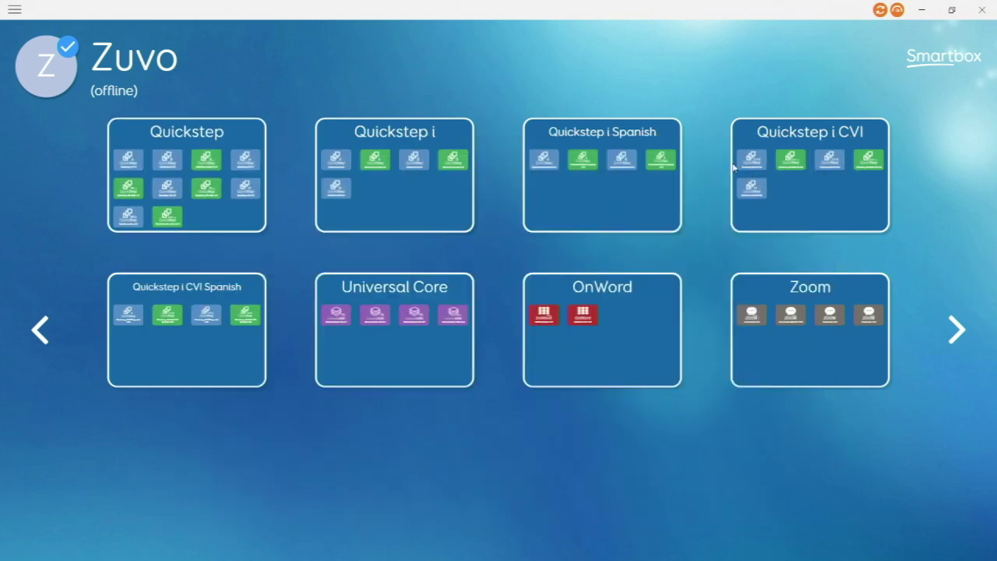
pyautogui.click(568, 198)
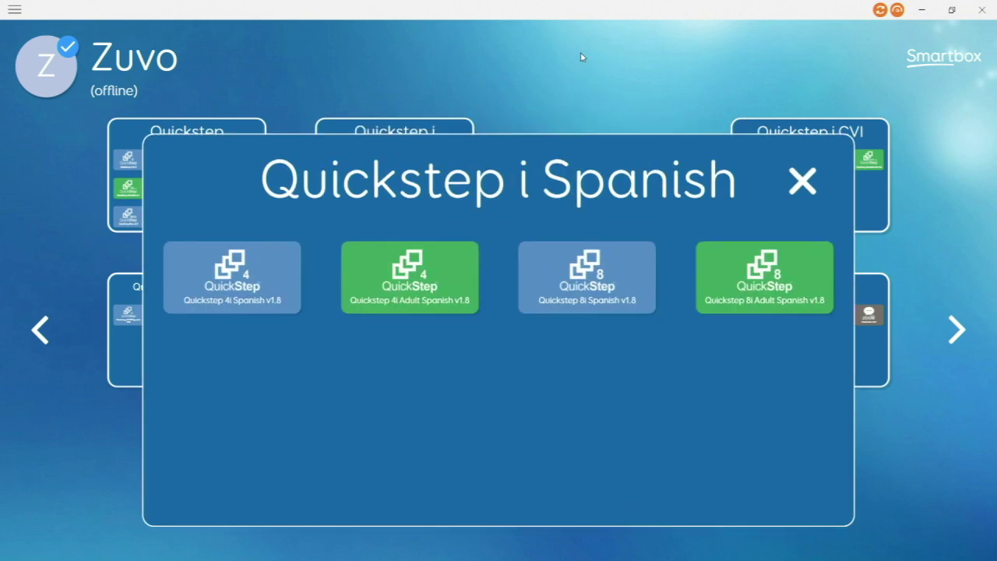
pyautogui.click(799, 195)
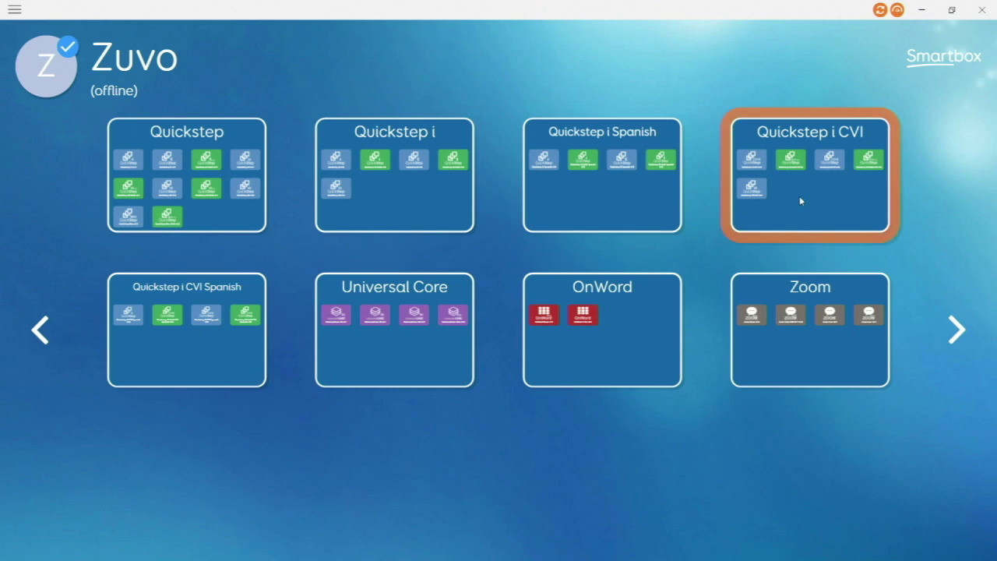
# Open the Quickstep 20i CVI v1.5 grid set from the Quickstep i CVI folder.
pyautogui.click(799, 196)
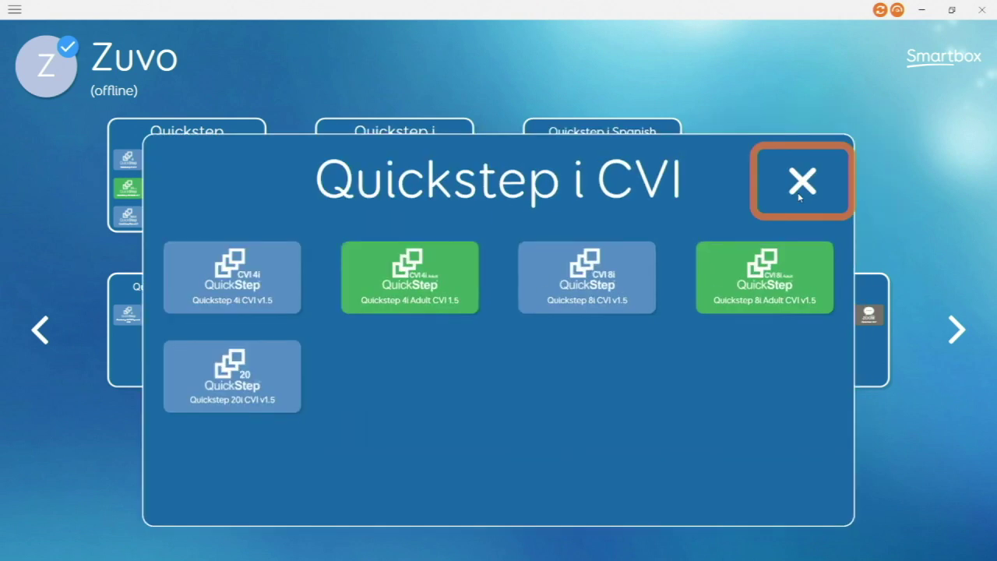
pyautogui.click(224, 373)
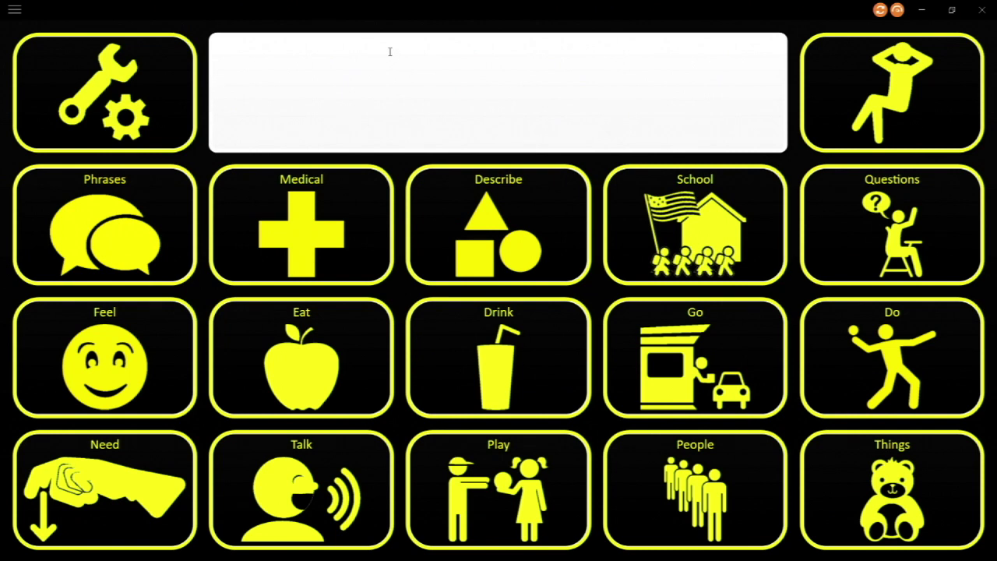
# Open the Universal Core Max v3.8 grid set through Grid Explorer and go to its More Core page.
pyautogui.click(14, 10)
pyautogui.click(45, 136)
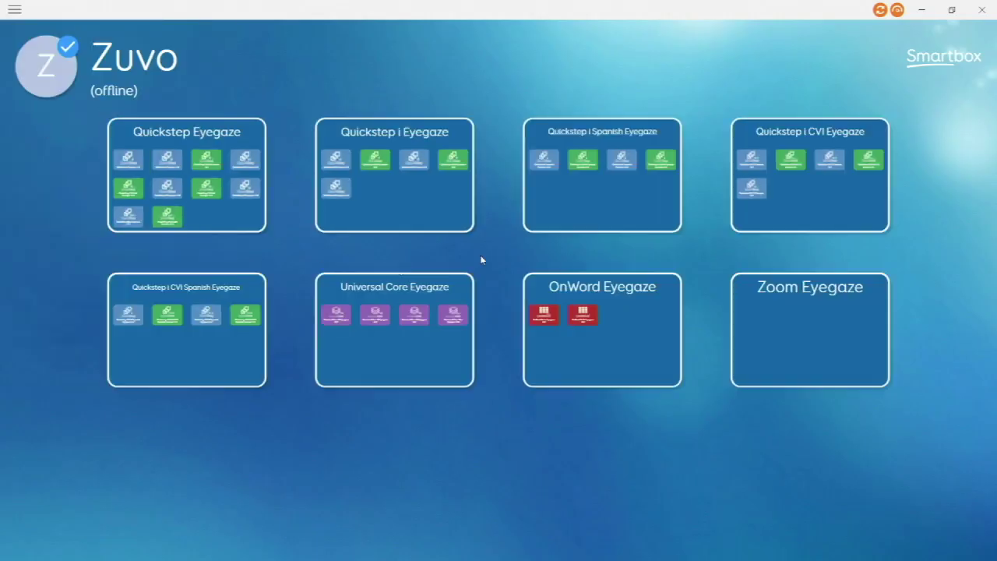
pyautogui.click(950, 358)
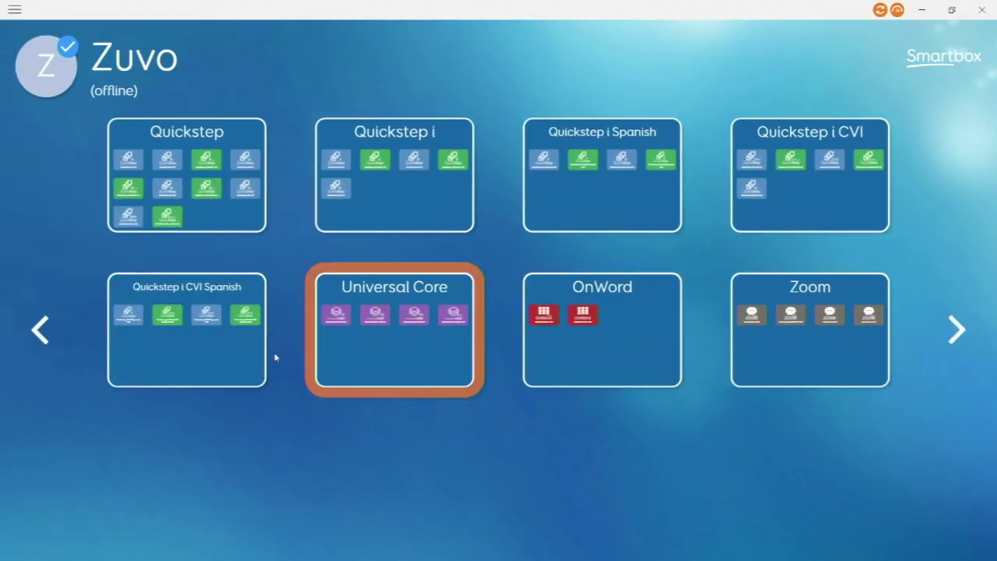
pyautogui.click(395, 360)
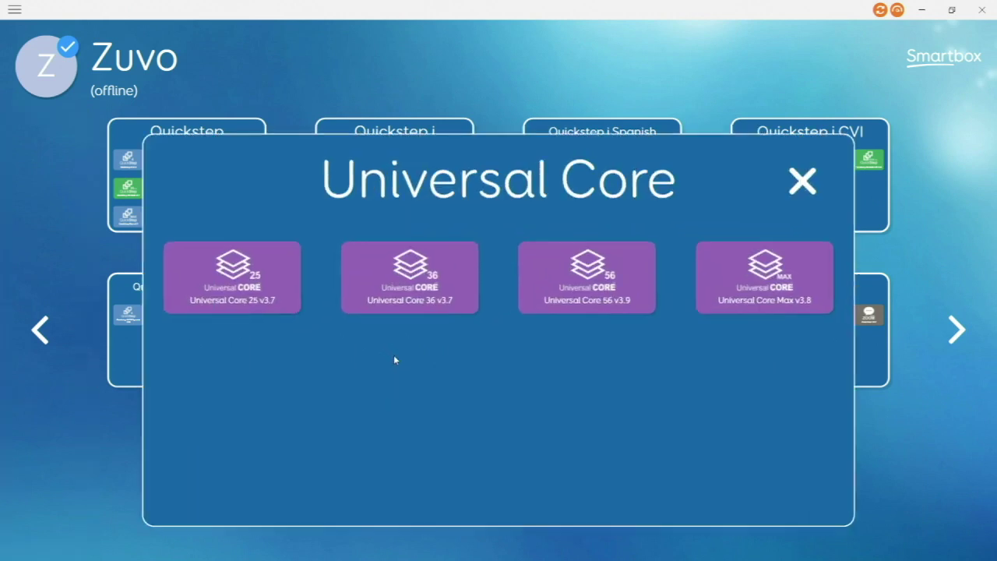
pyautogui.click(807, 272)
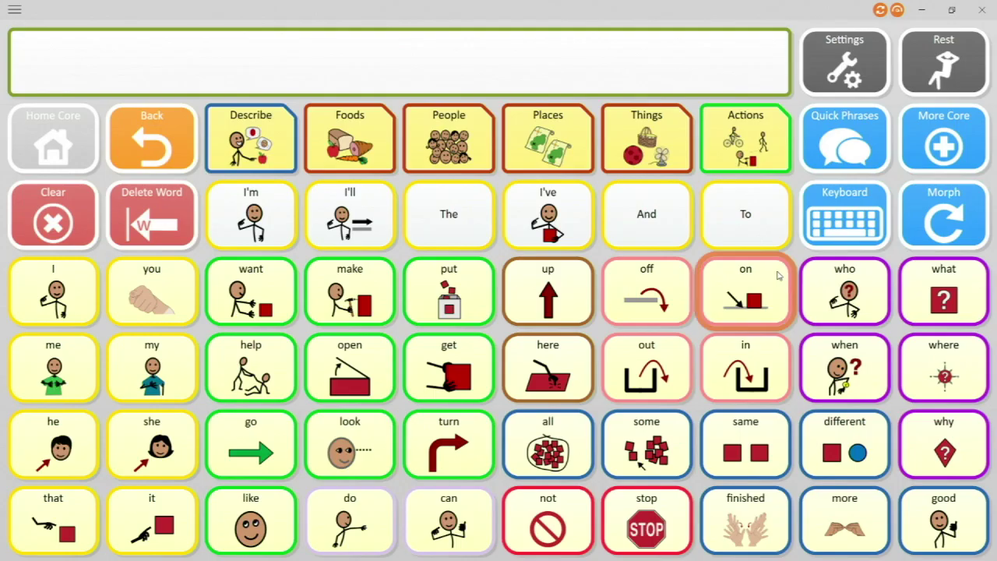
pyautogui.click(946, 127)
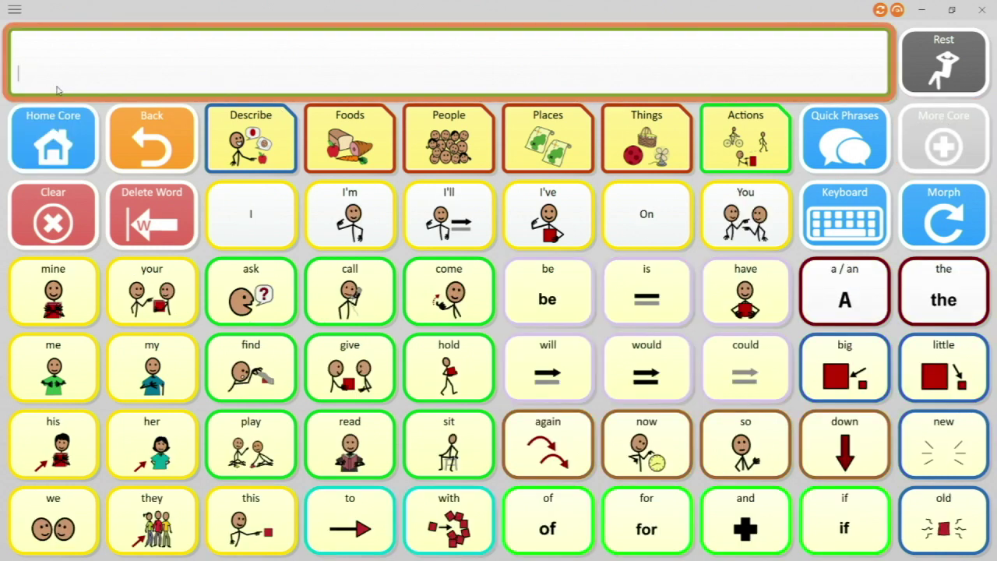
# Build the message "I want" from the Home Core page, viewing the Foods page in between, and show the word forms of "want".
pyautogui.click(51, 121)
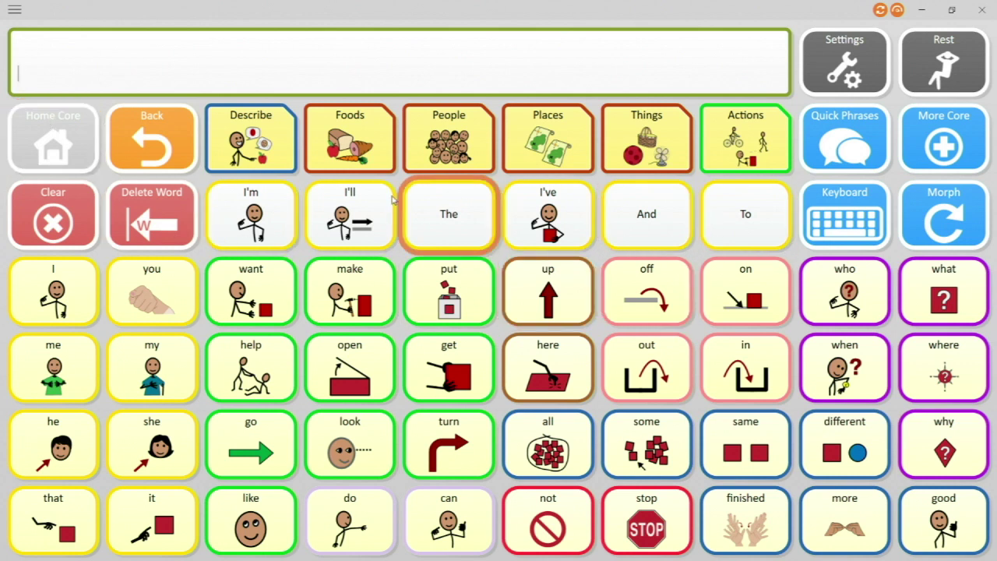
pyautogui.click(33, 284)
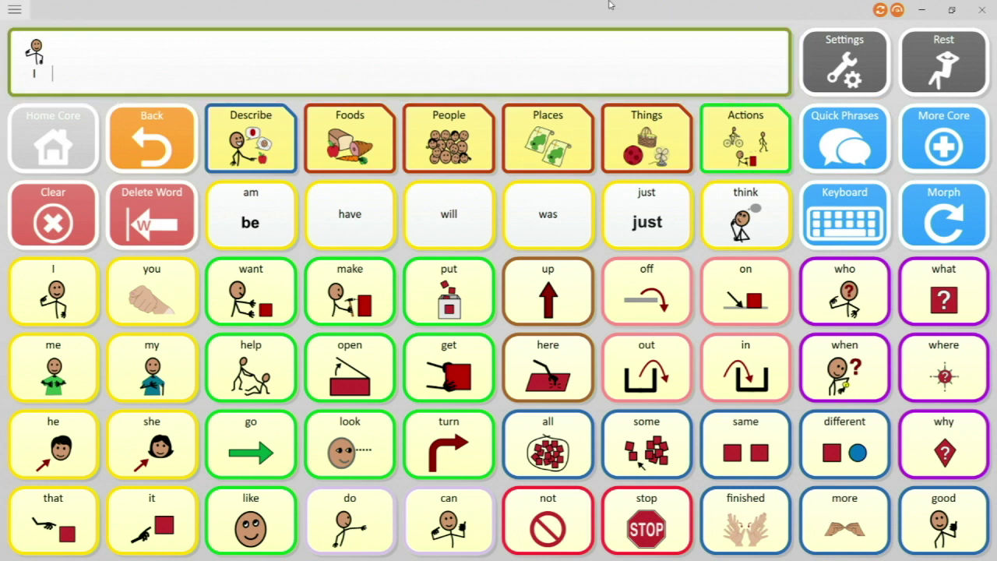
pyautogui.click(367, 131)
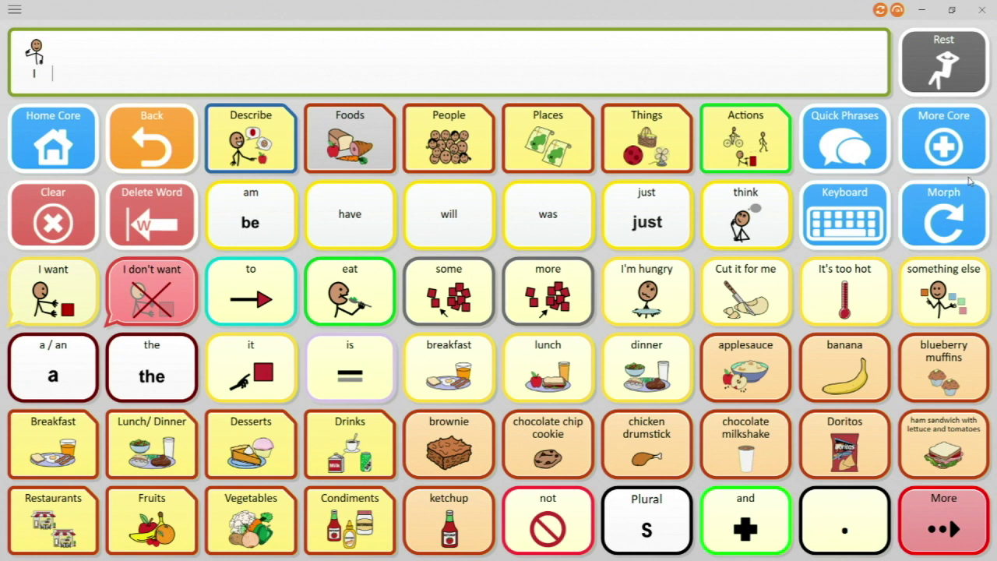
pyautogui.click(39, 111)
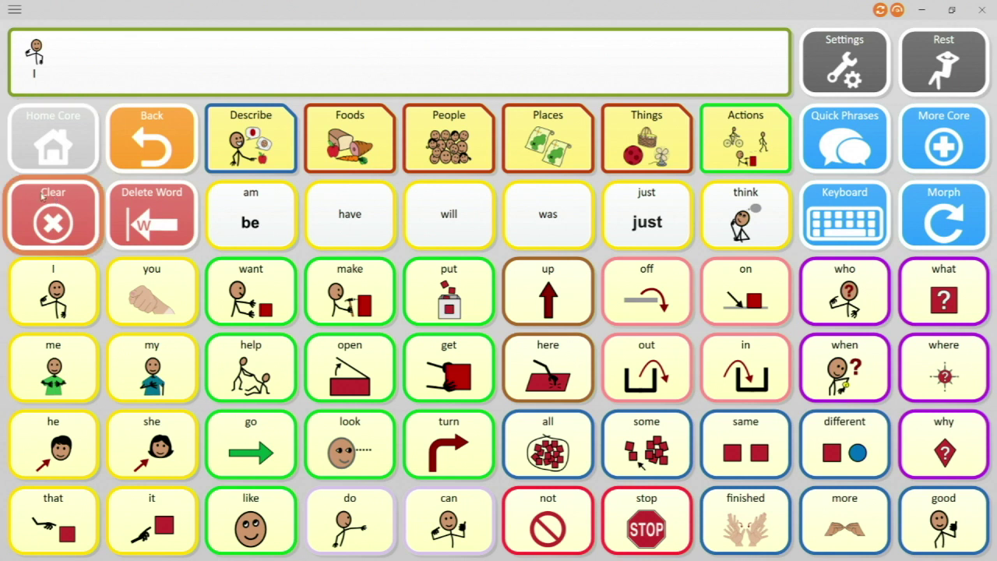
pyautogui.click(248, 276)
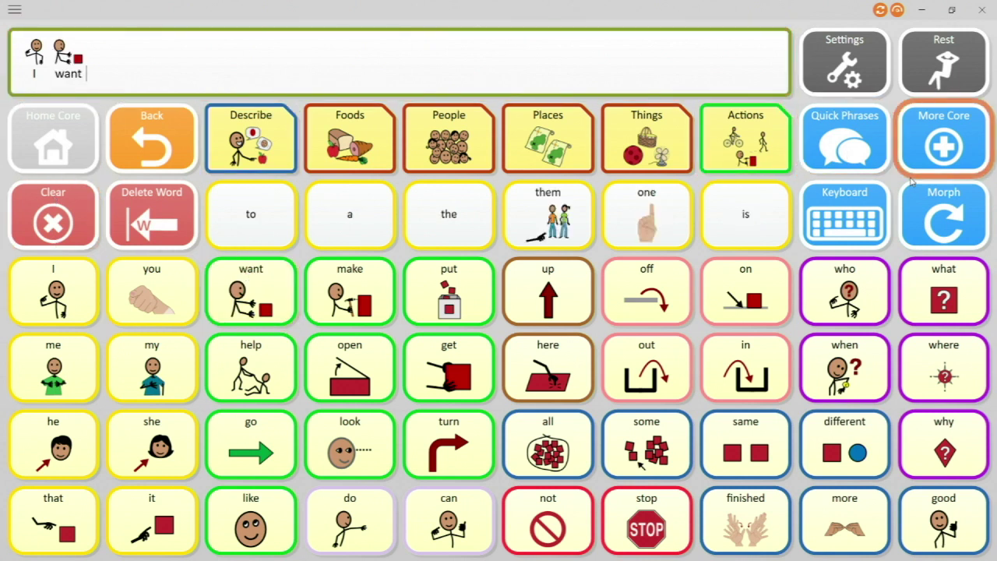
pyautogui.click(924, 201)
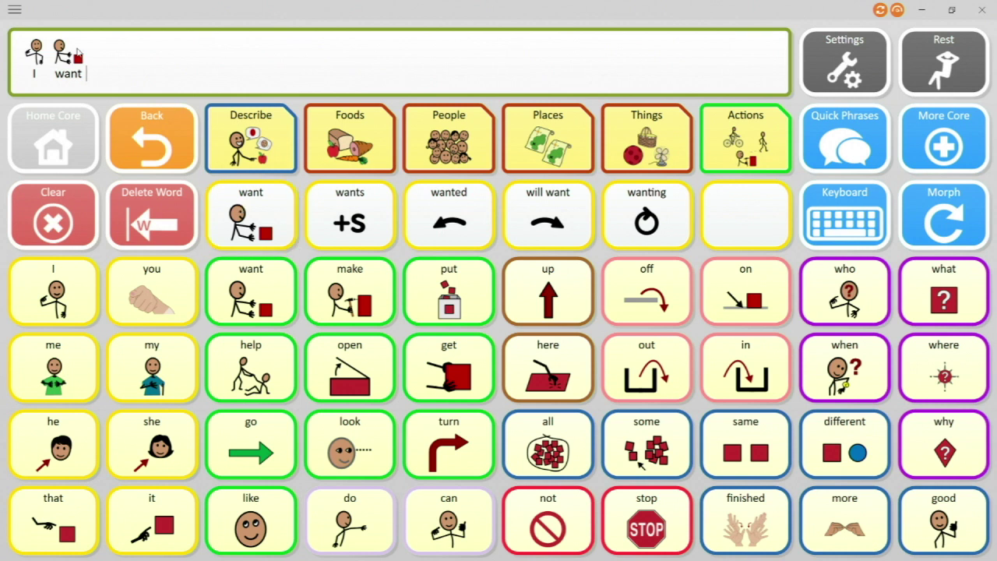
# View the Foods page again, return to the Home Core page and clear the message.
pyautogui.click(114, 141)
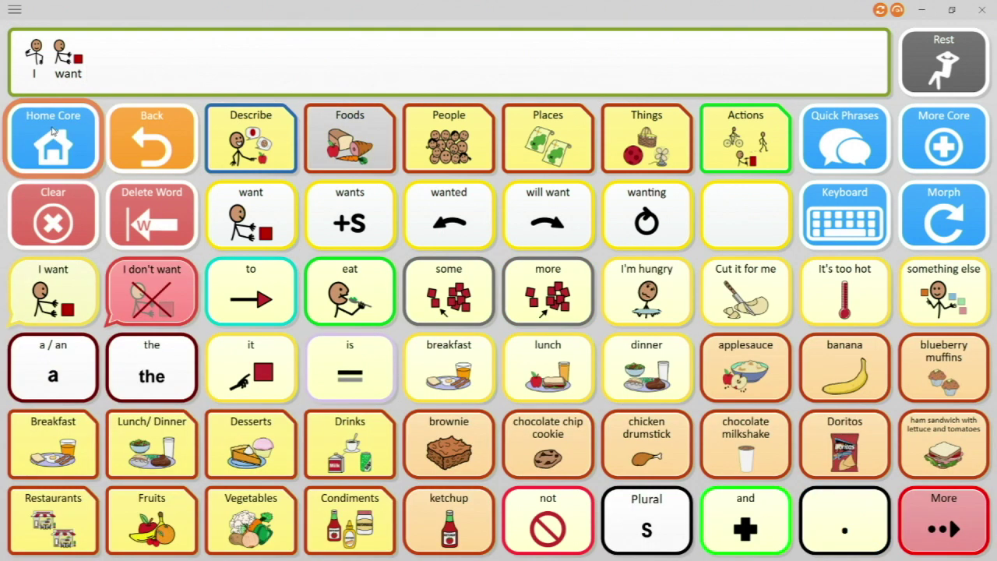
pyautogui.click(52, 140)
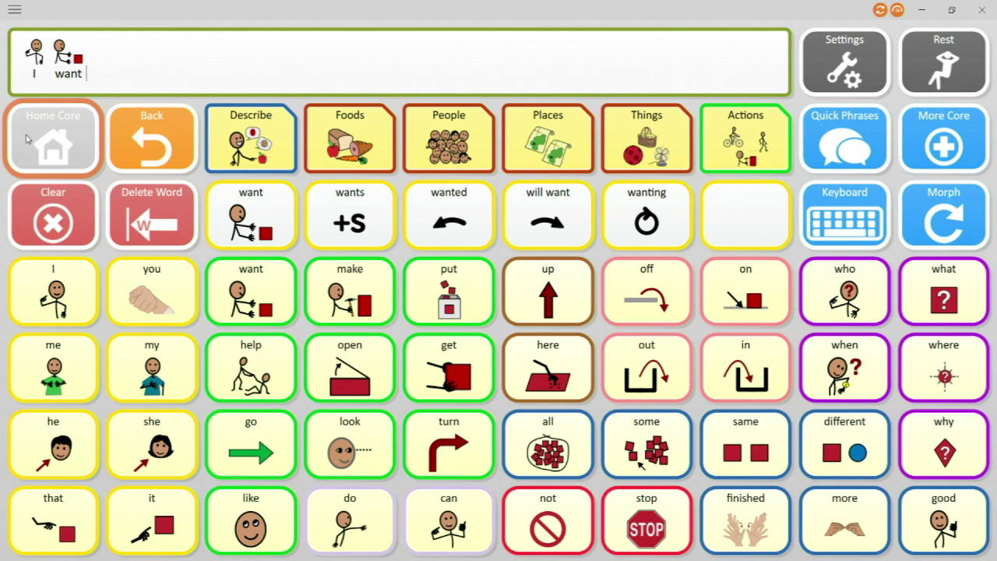
pyautogui.click(60, 202)
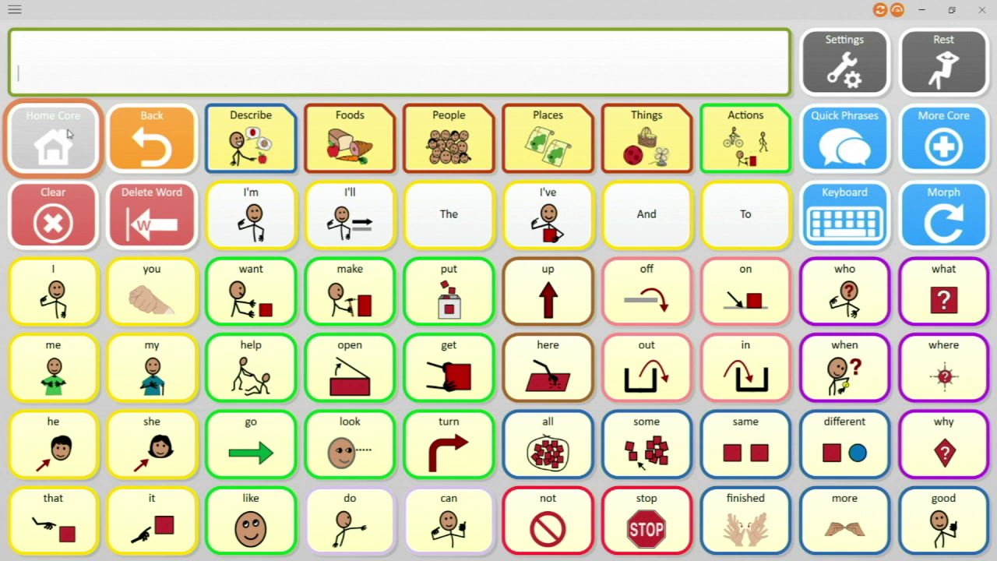
# Return to Grid Explorer and open the Universal Core 25 v3.7 grid set from the Universal Core folder.
pyautogui.click(14, 9)
pyautogui.click(42, 138)
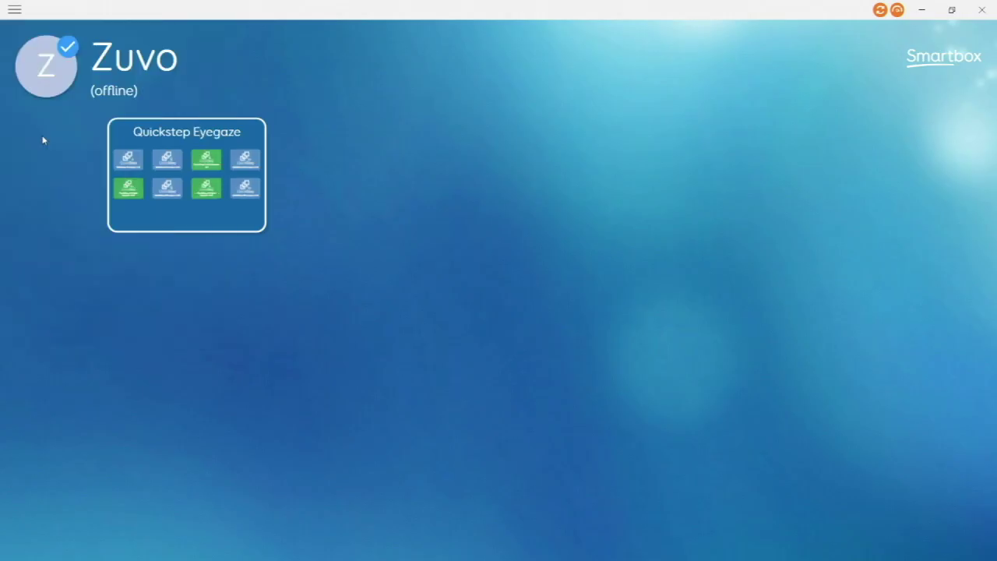
pyautogui.click(408, 343)
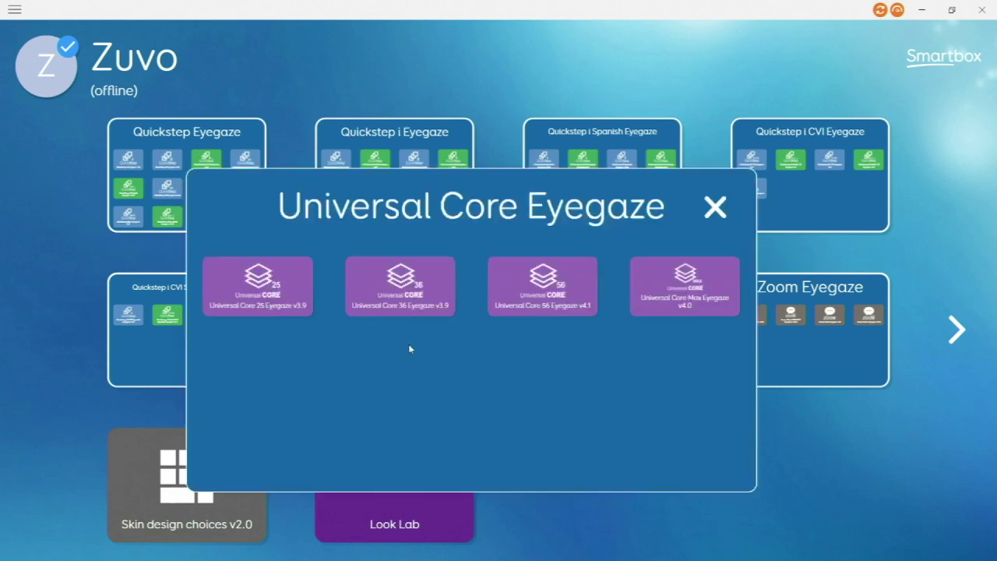
pyautogui.click(802, 181)
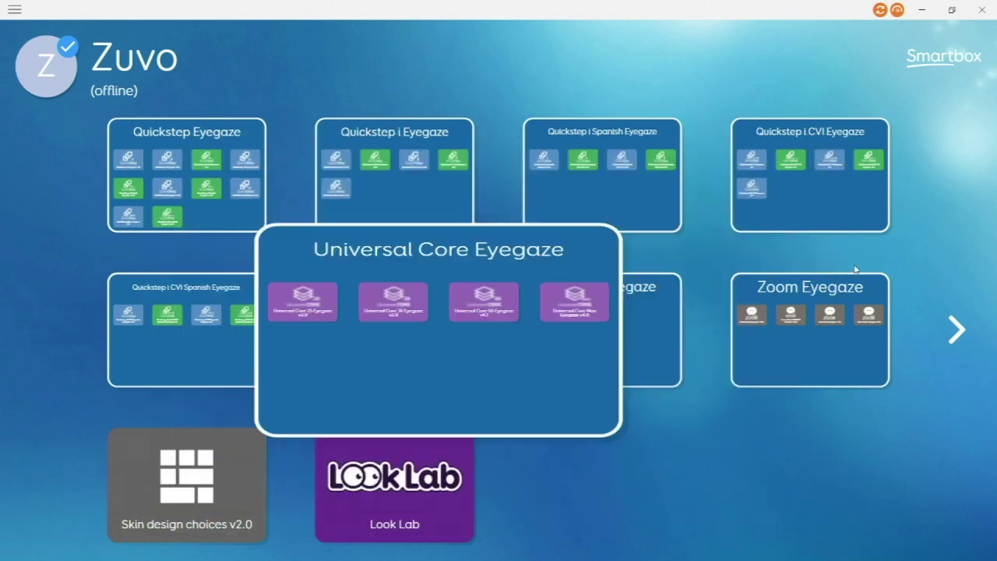
pyautogui.click(956, 329)
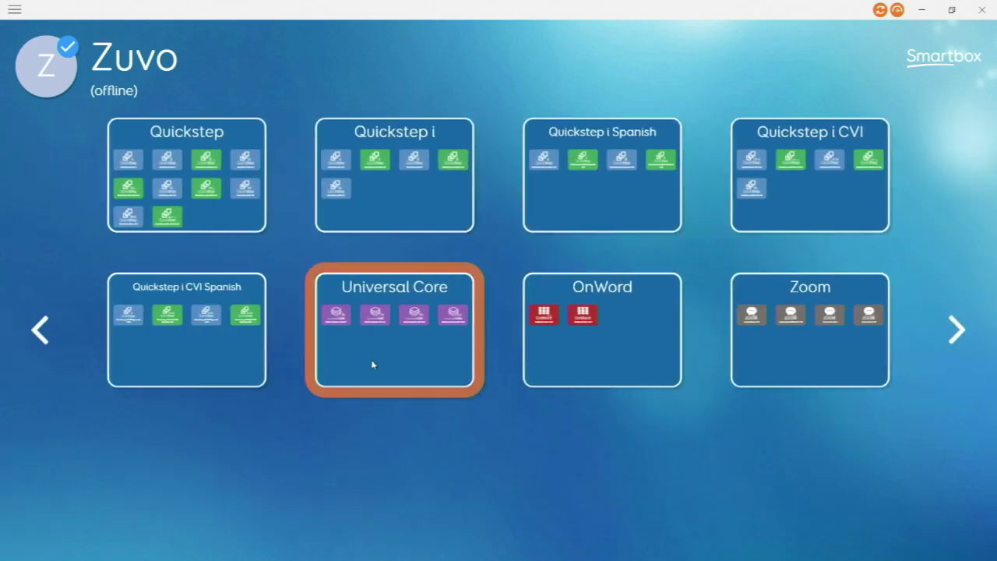
pyautogui.click(372, 363)
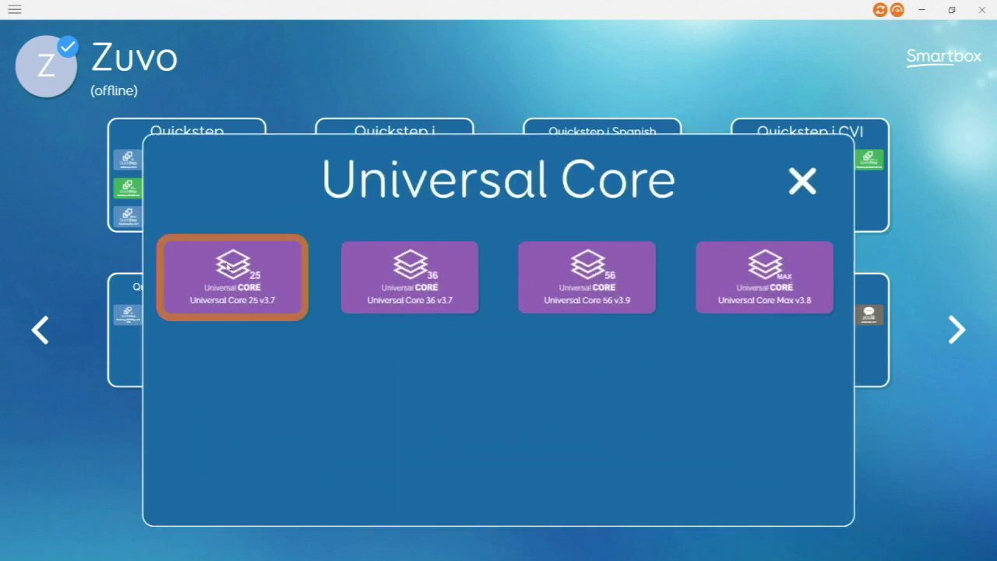
pyautogui.click(226, 267)
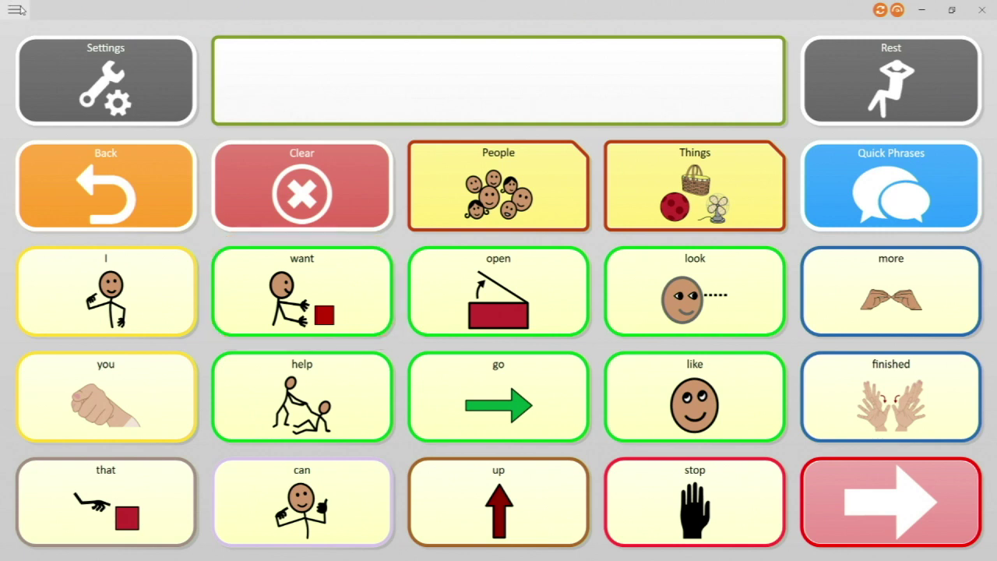
# Go back to Grid Explorer and open the Universal Core Max v3.8 grid set.
pyautogui.click(16, 10)
pyautogui.click(54, 137)
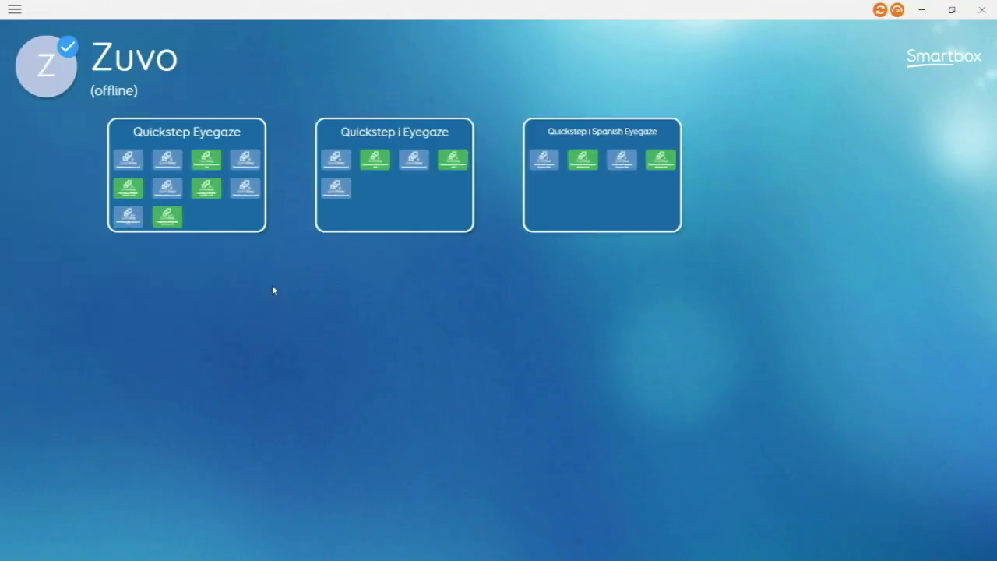
pyautogui.click(949, 350)
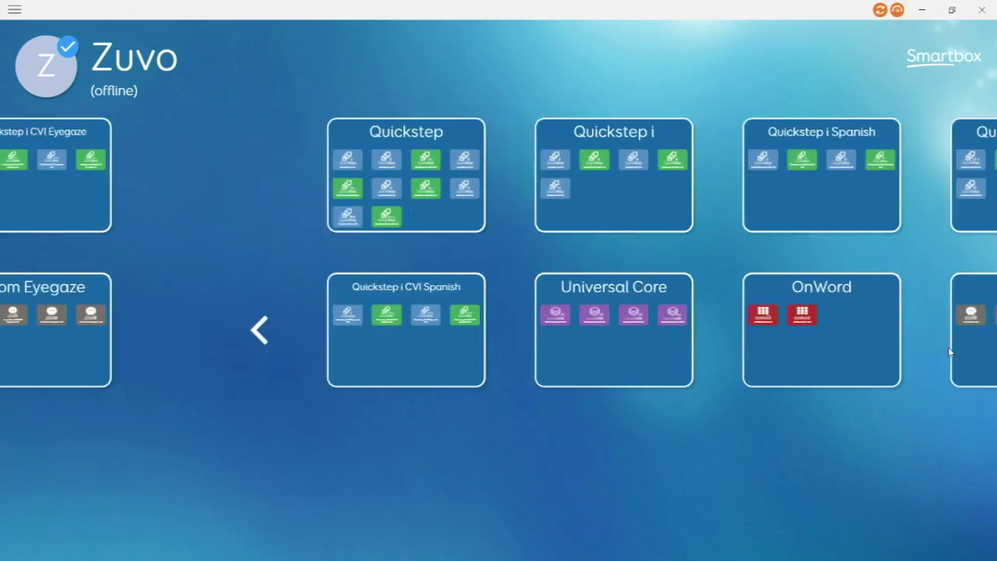
pyautogui.click(353, 362)
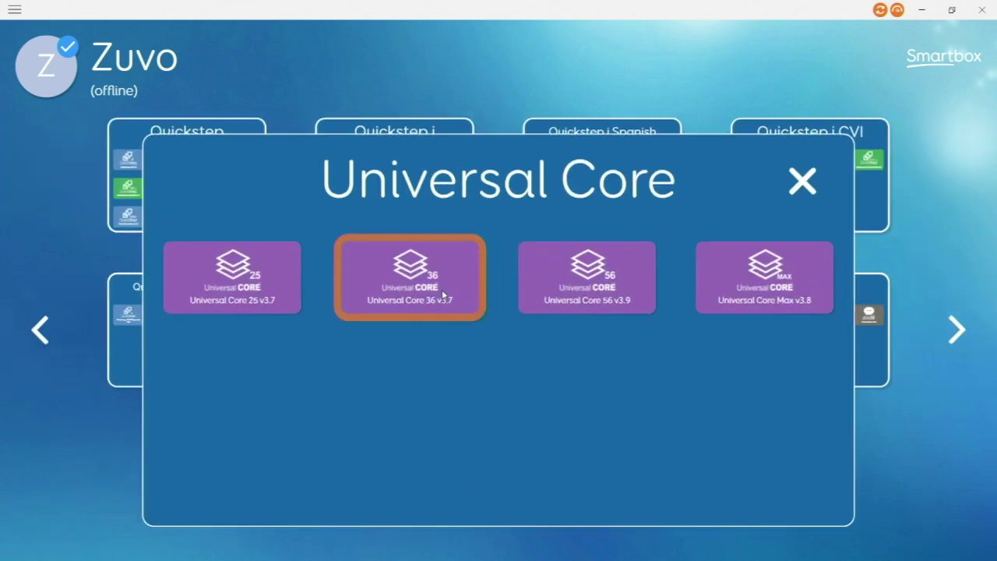
pyautogui.click(769, 286)
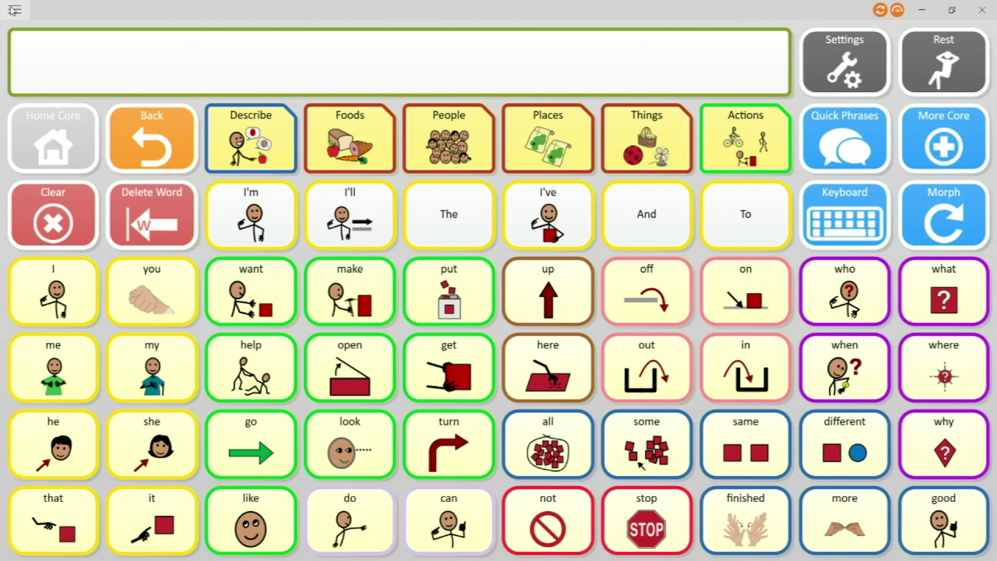
# Open the OnWord TEXT Eyegaze v8.4 grid set from the OnWord Eyegaze folder through Grid Explorer.
pyautogui.click(14, 9)
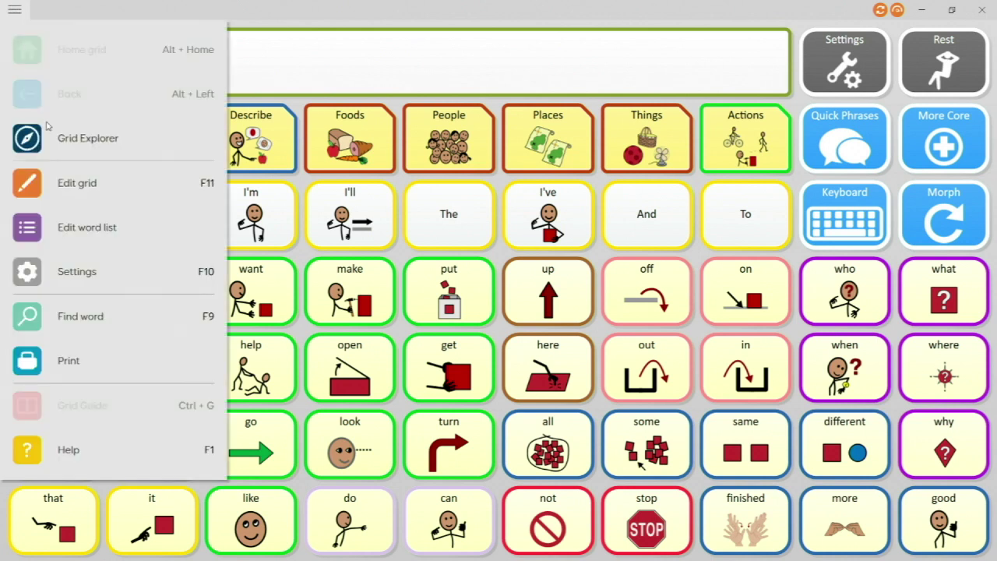
pyautogui.click(52, 148)
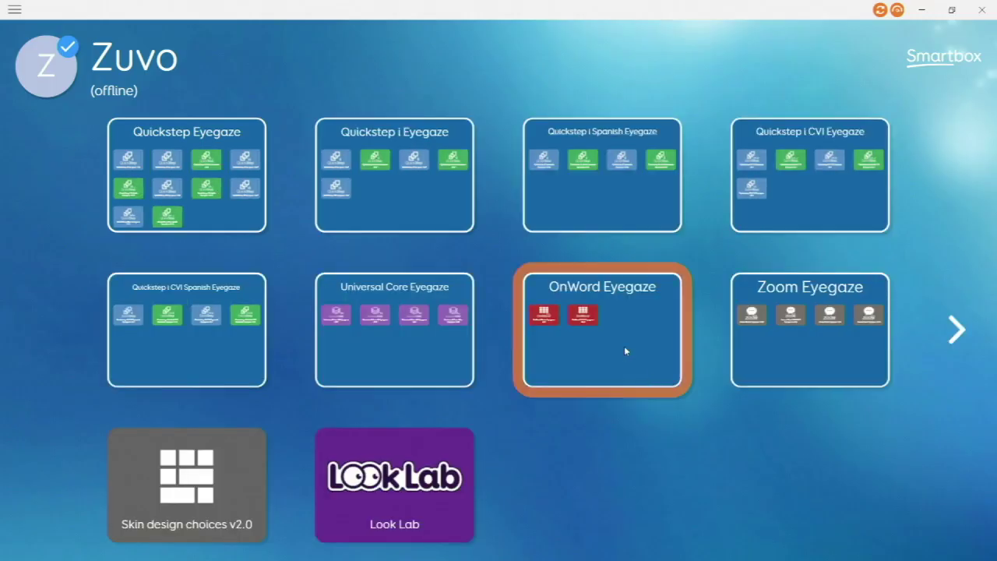
pyautogui.click(624, 346)
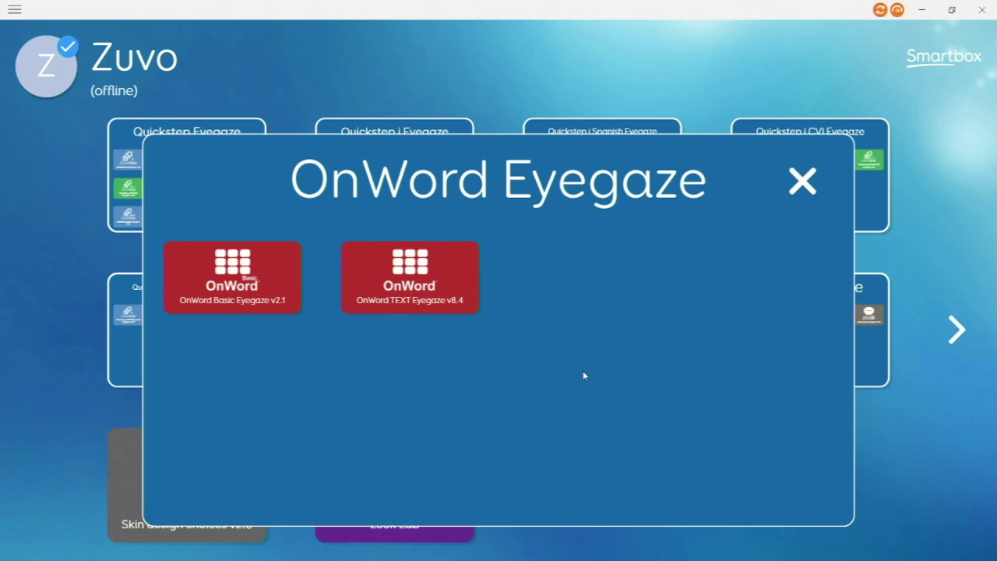
pyautogui.click(390, 280)
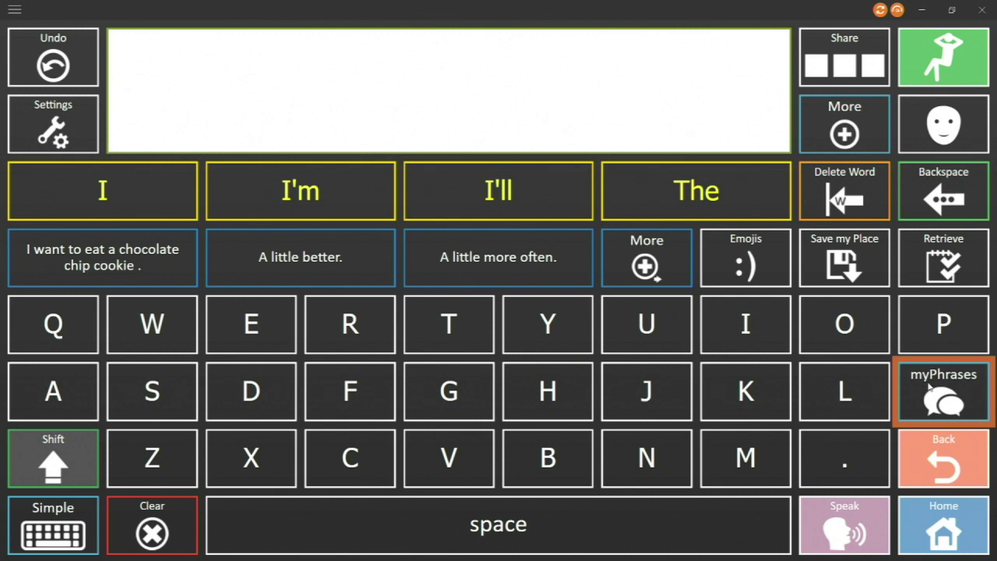
# View the myPhrases categories, return to the keyboard page and insert the suggested phrase "I want to eat a chocolate chip cookie .".
pyautogui.click(935, 396)
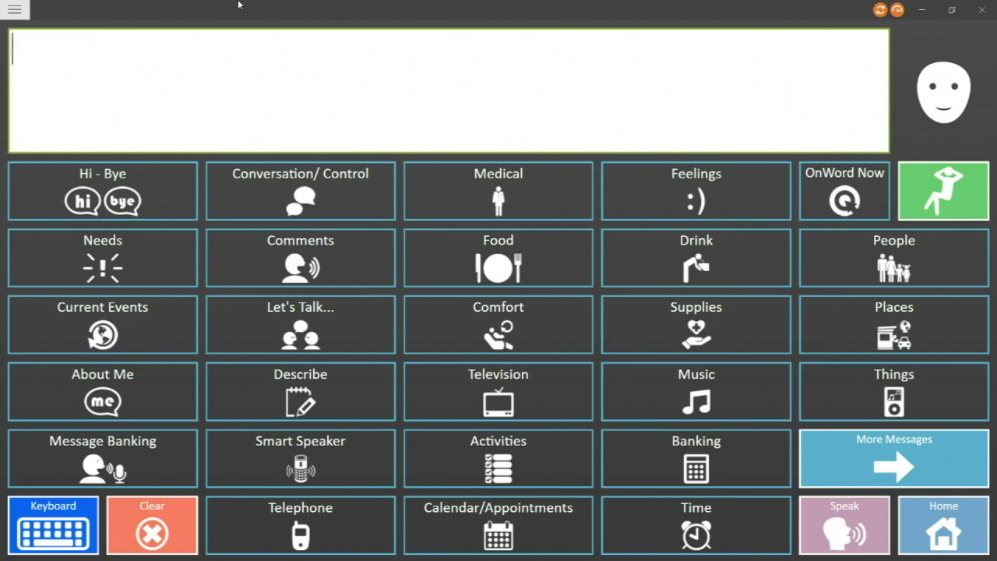
pyautogui.click(972, 510)
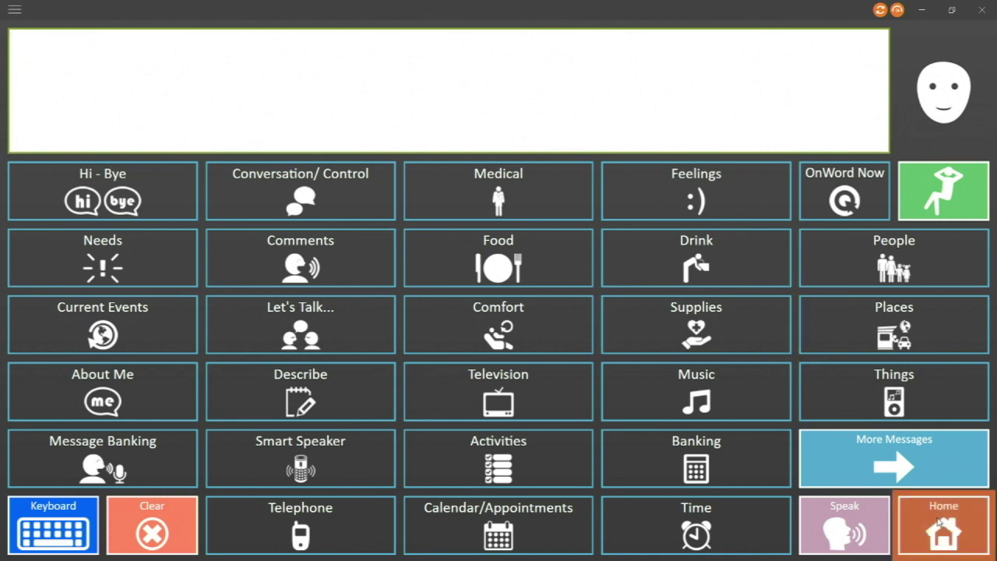
pyautogui.click(100, 213)
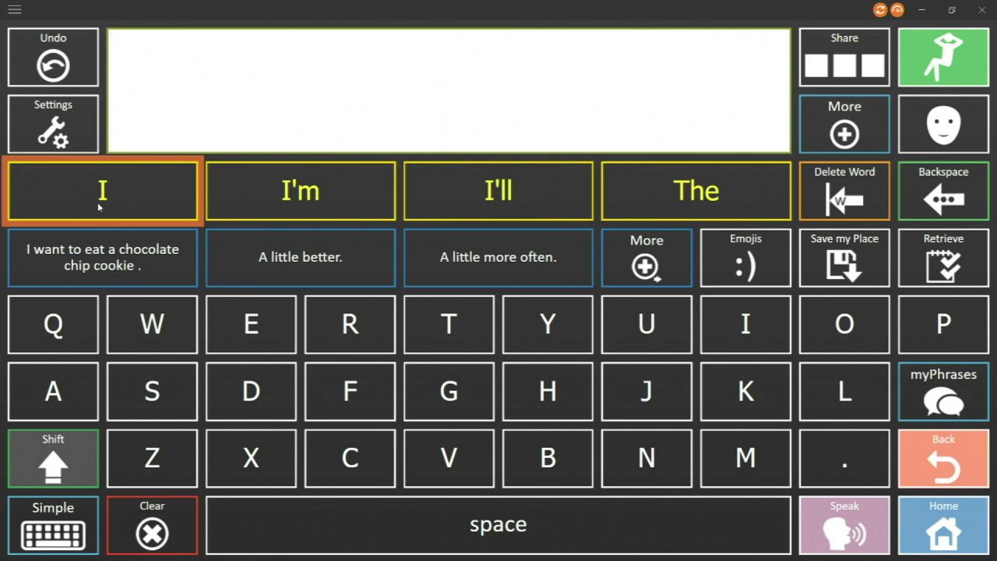
pyautogui.click(102, 257)
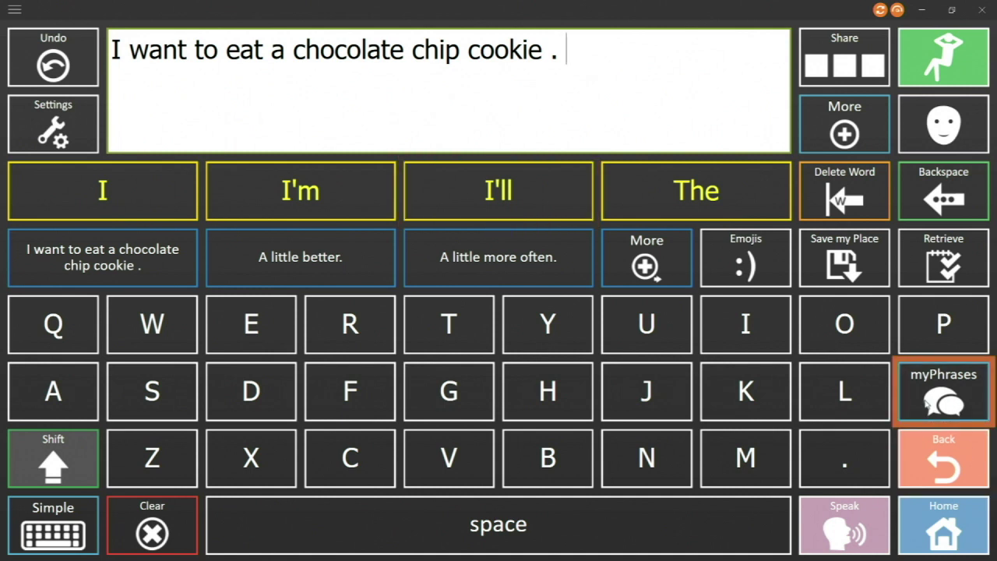
# Save the chocolate chip cookie message to the empty cell after "dessert" on the Food page of myPhrases.
pyautogui.click(926, 401)
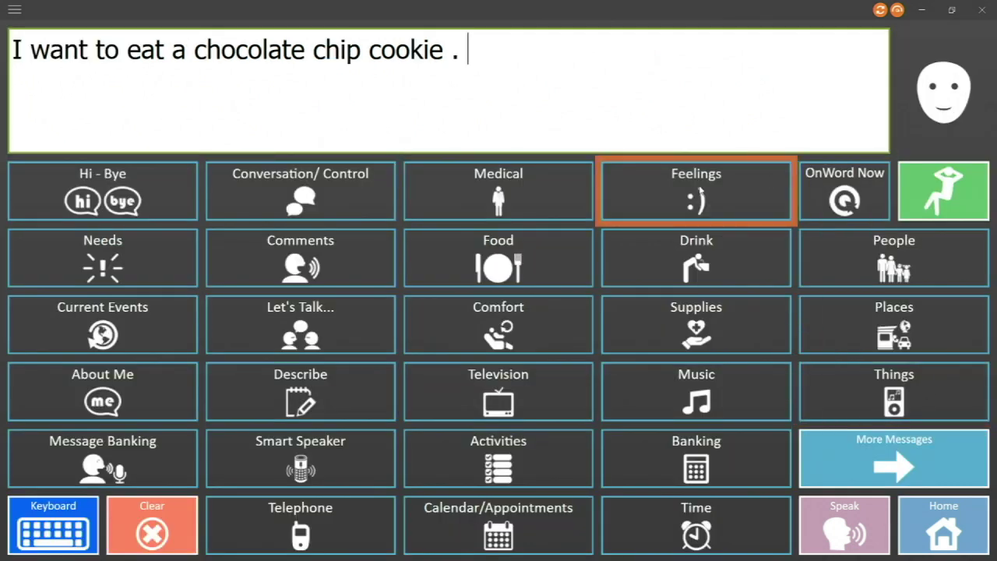
pyautogui.click(524, 248)
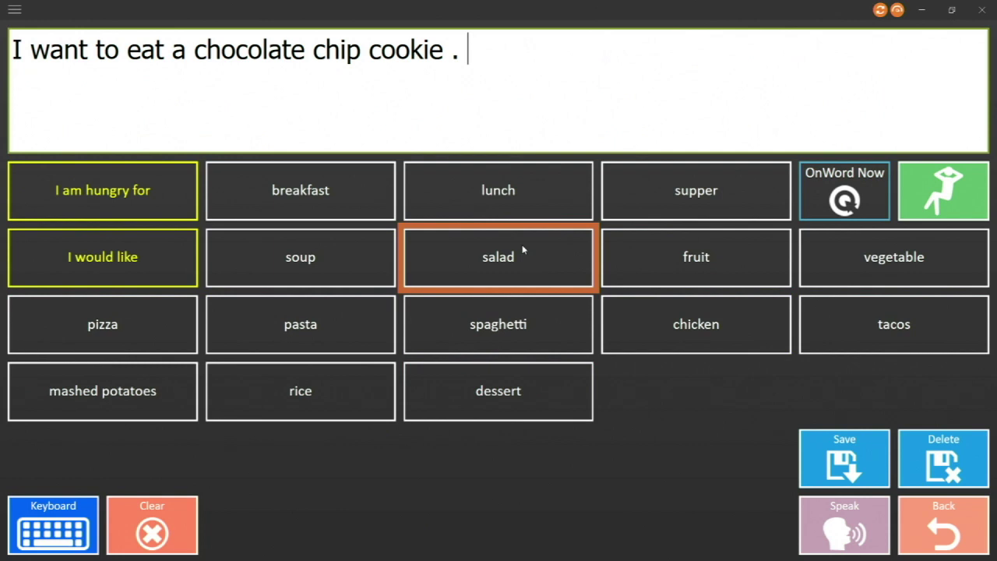
pyautogui.click(830, 449)
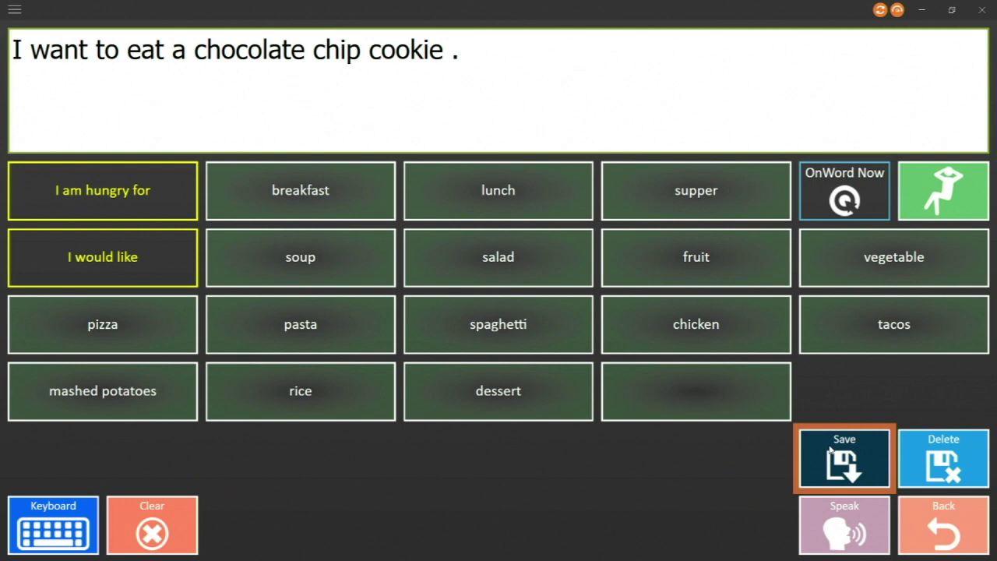
pyautogui.click(687, 392)
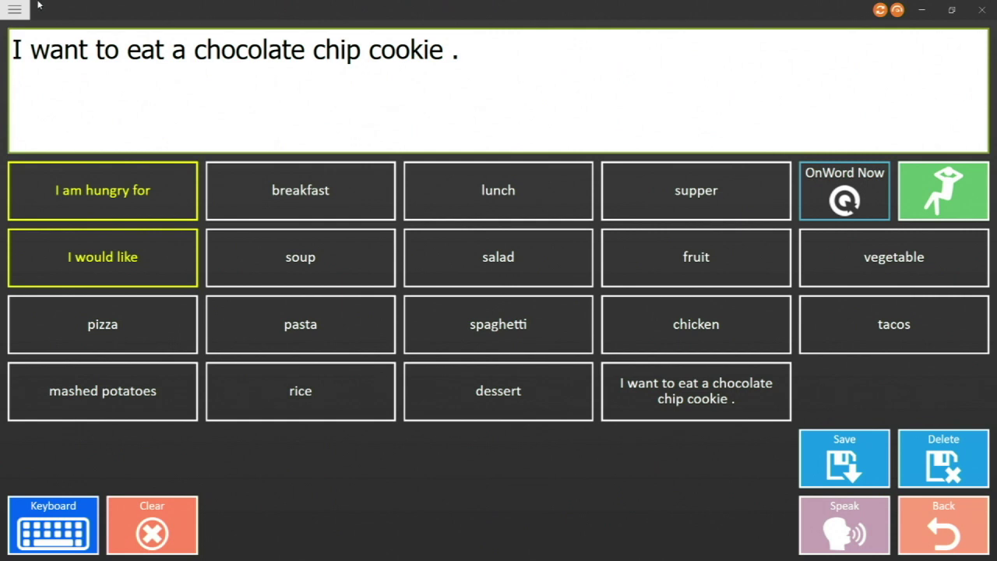
# Return to Grid Explorer and open the Zoom Basic Eyegaze v2.8 grid set from the Zoom Eyegaze folder.
pyautogui.click(14, 9)
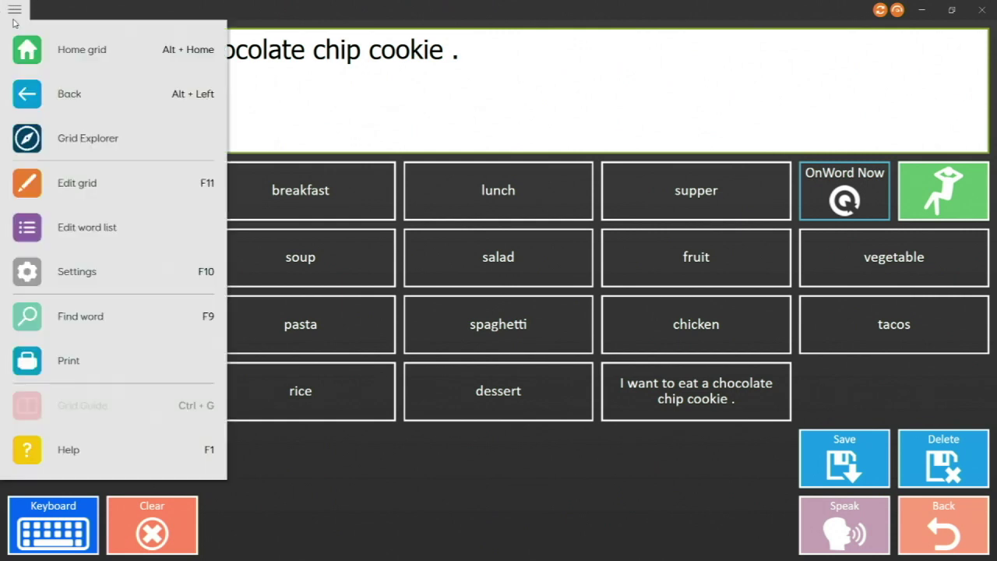
pyautogui.click(70, 140)
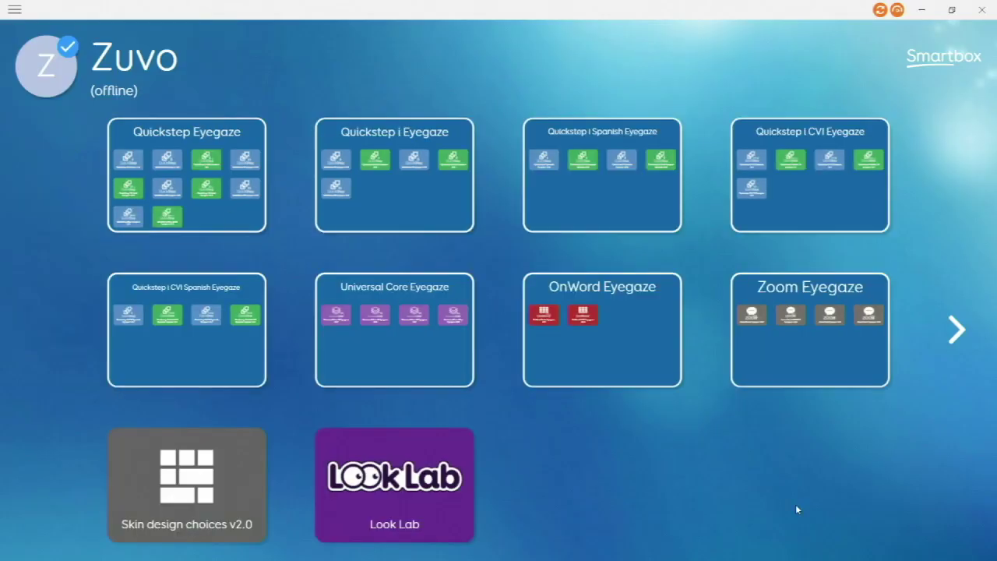
pyautogui.click(833, 353)
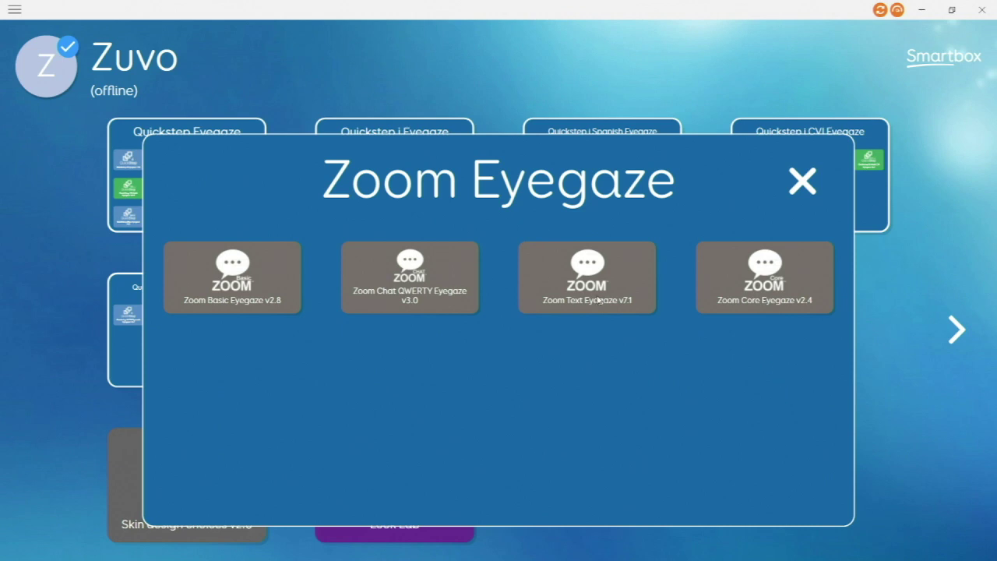
pyautogui.click(231, 271)
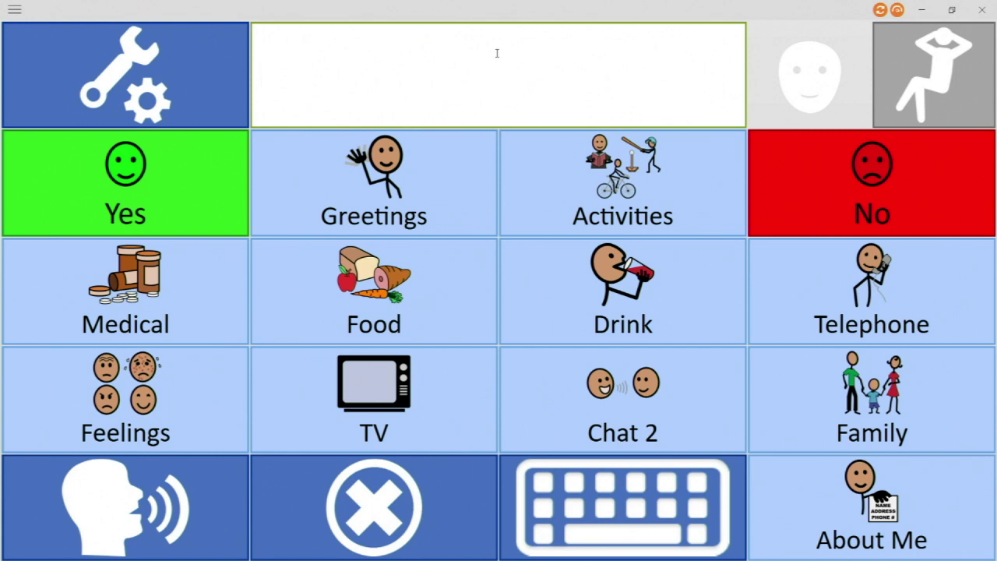
# View the Greetings page and the alphabetical keyboard page of Zoom Basic, returning to its home page after each.
pyautogui.click(387, 162)
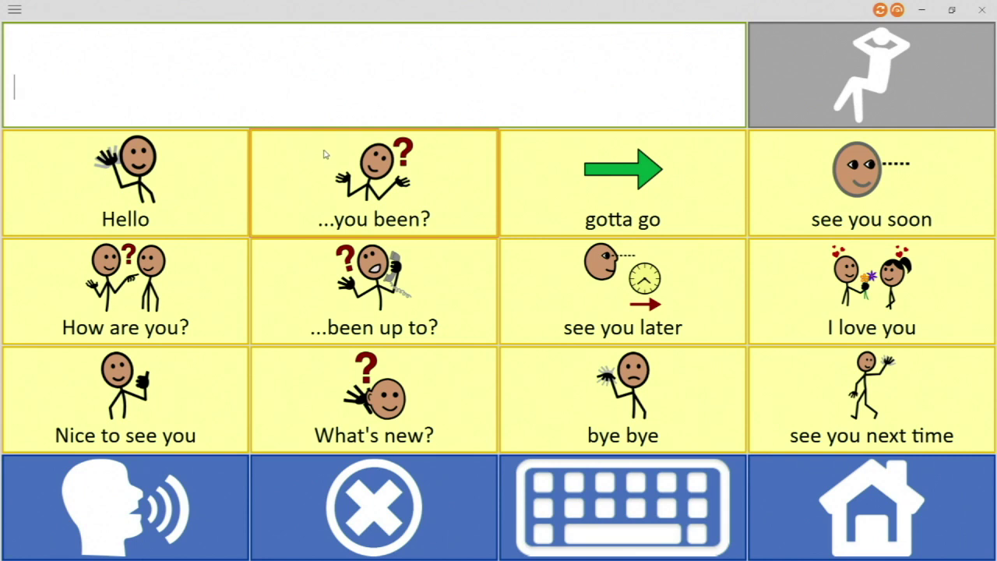
pyautogui.click(922, 511)
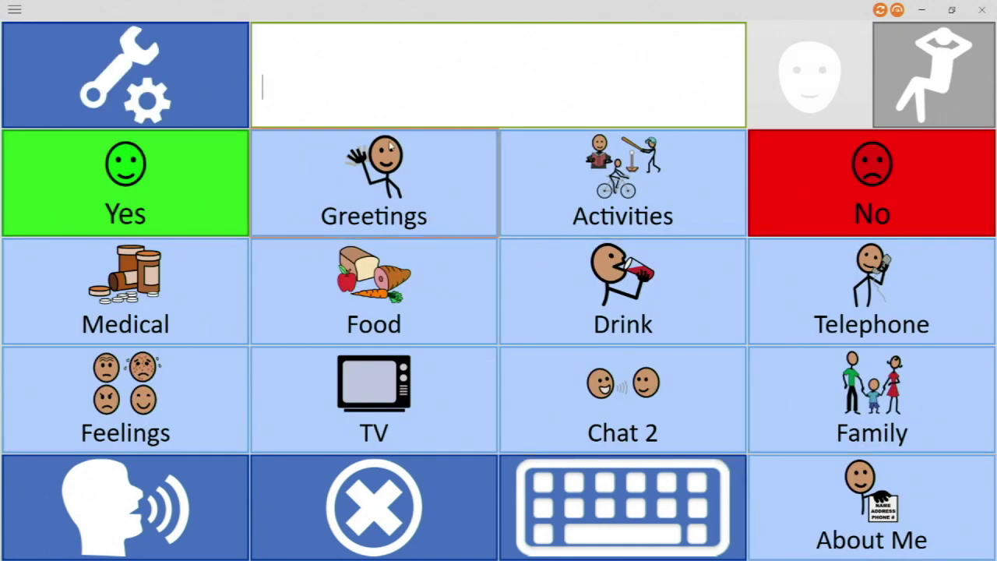
pyautogui.click(639, 527)
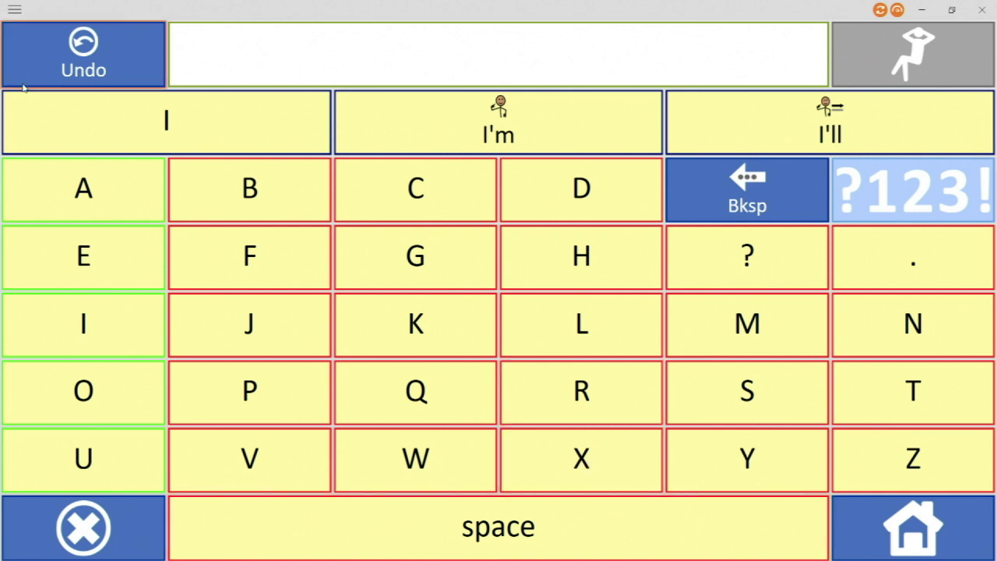
pyautogui.click(938, 536)
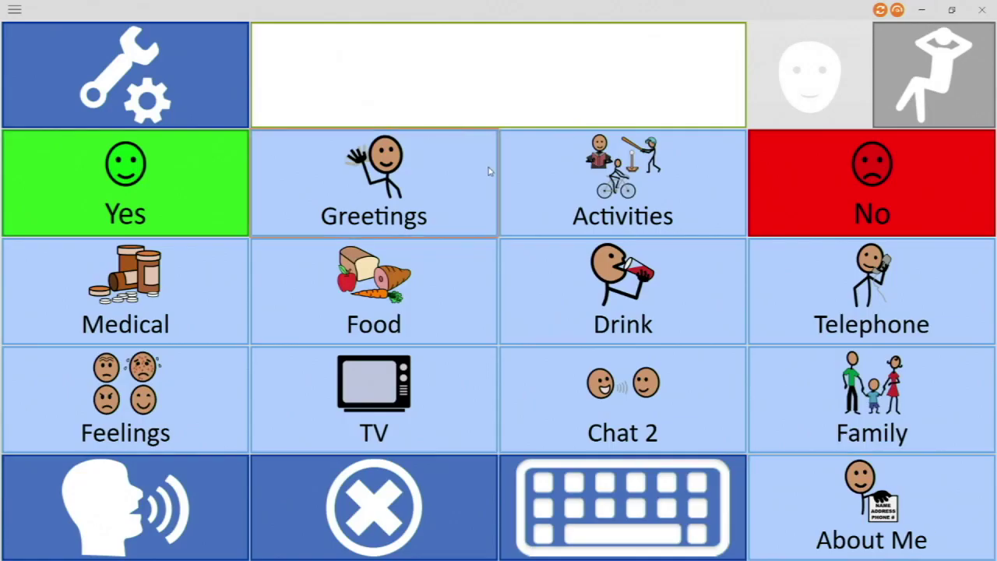
# Return to Grid Explorer and open the Zoom Core Eyegaze v2.4 grid set from the Zoom Eyegaze folder.
pyautogui.click(14, 9)
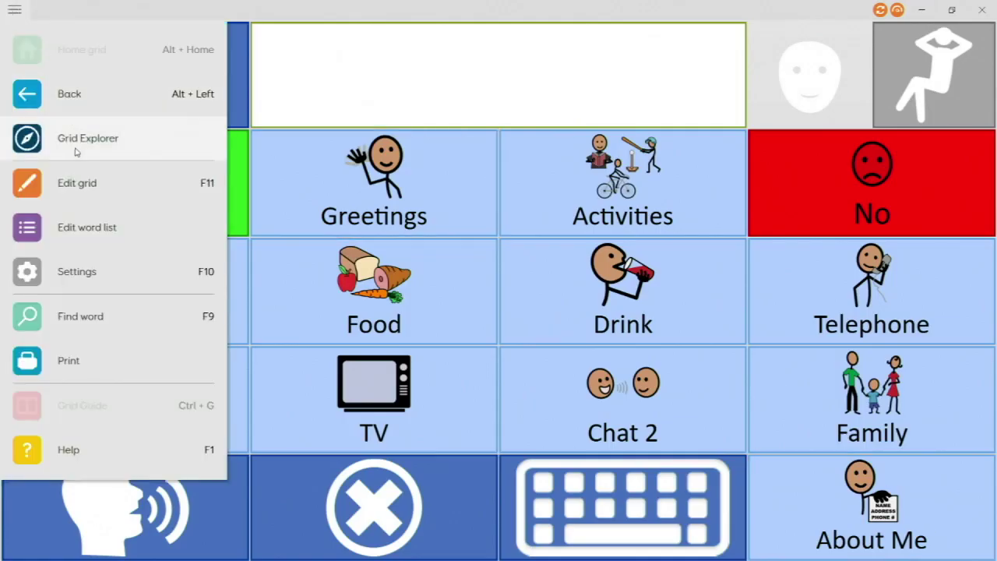
pyautogui.click(71, 145)
pyautogui.click(826, 334)
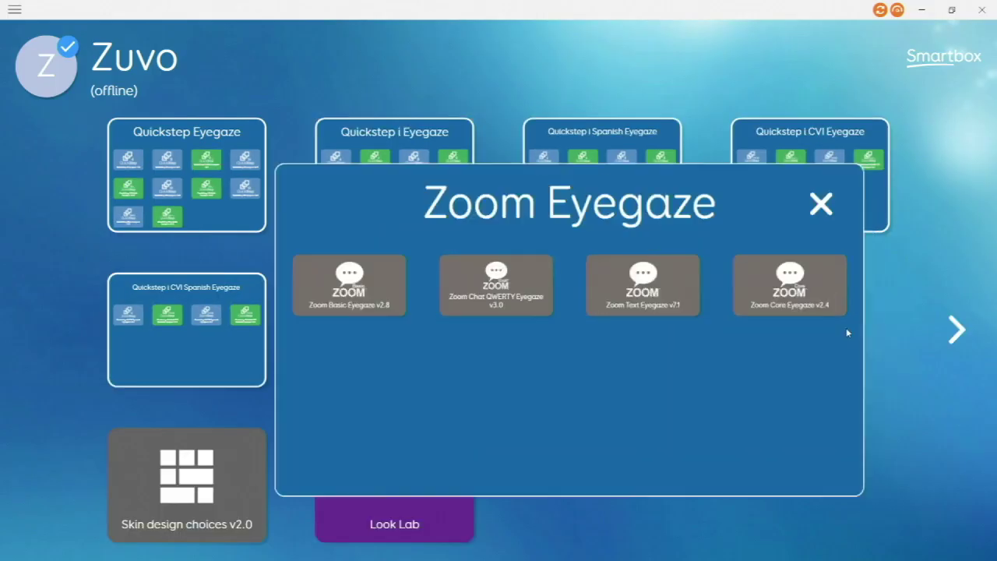
pyautogui.click(768, 287)
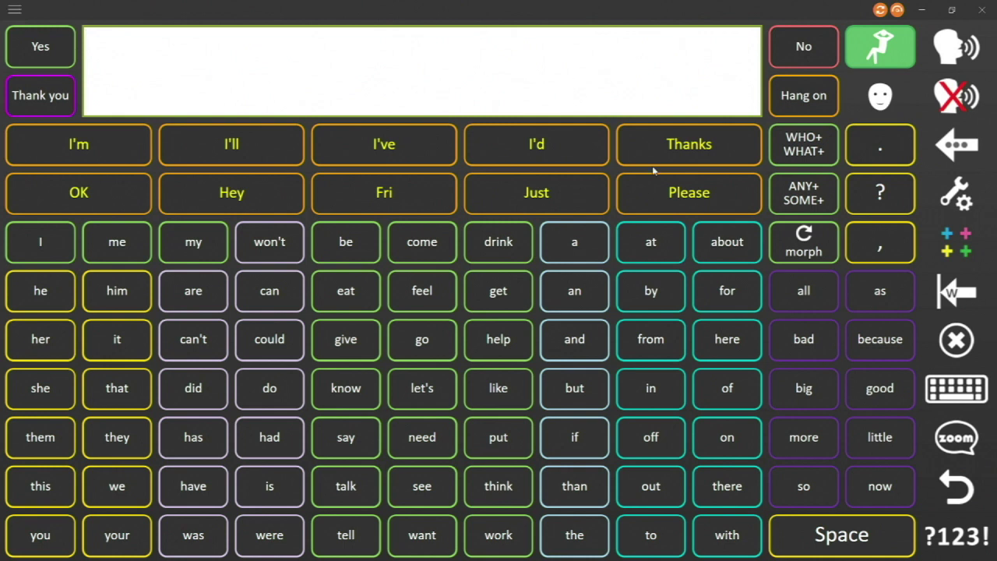
# View Zoom Core's quick-phrase page and its page of topic categories and device tools, and return to the core word home page.
pyautogui.click(957, 435)
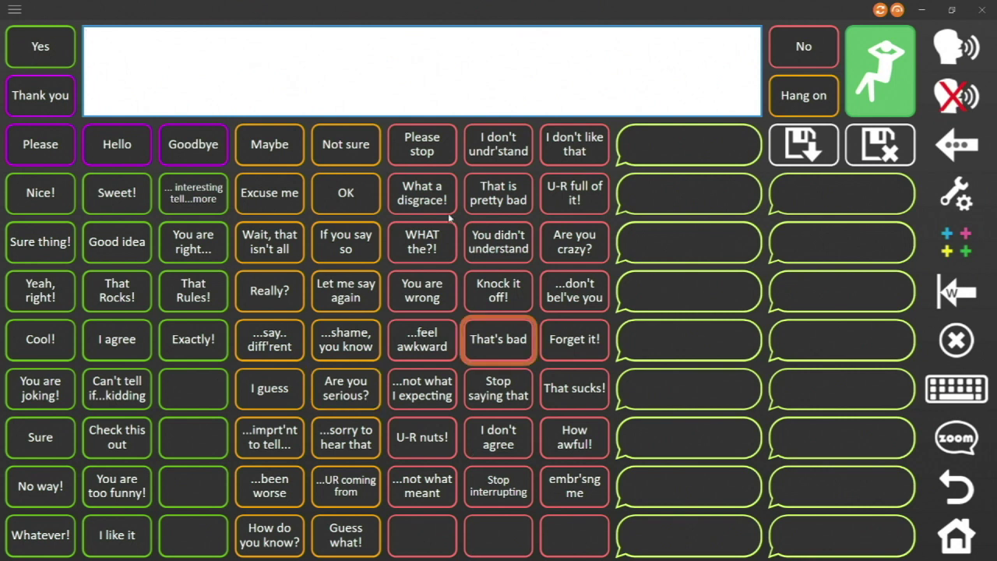
pyautogui.click(980, 228)
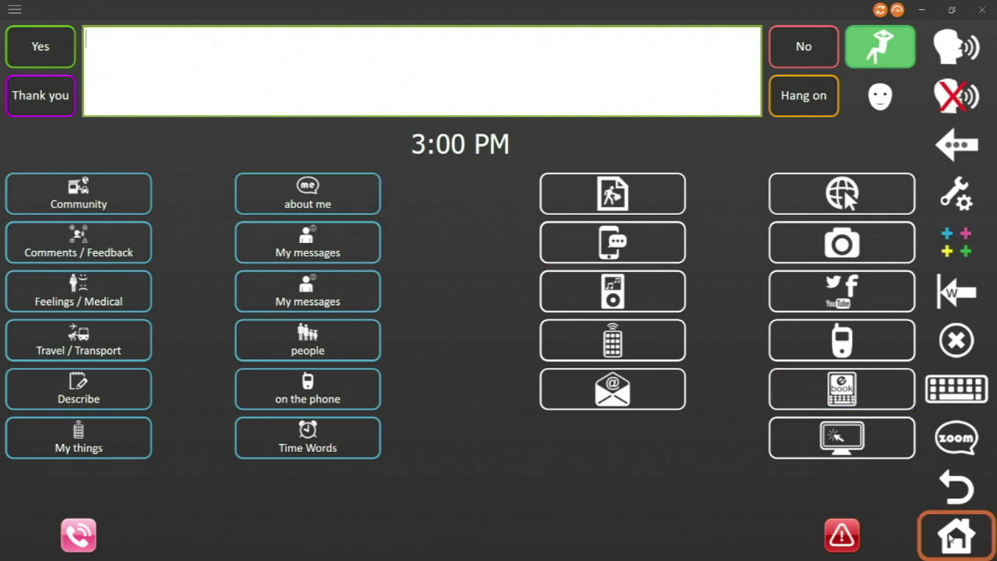
pyautogui.click(948, 537)
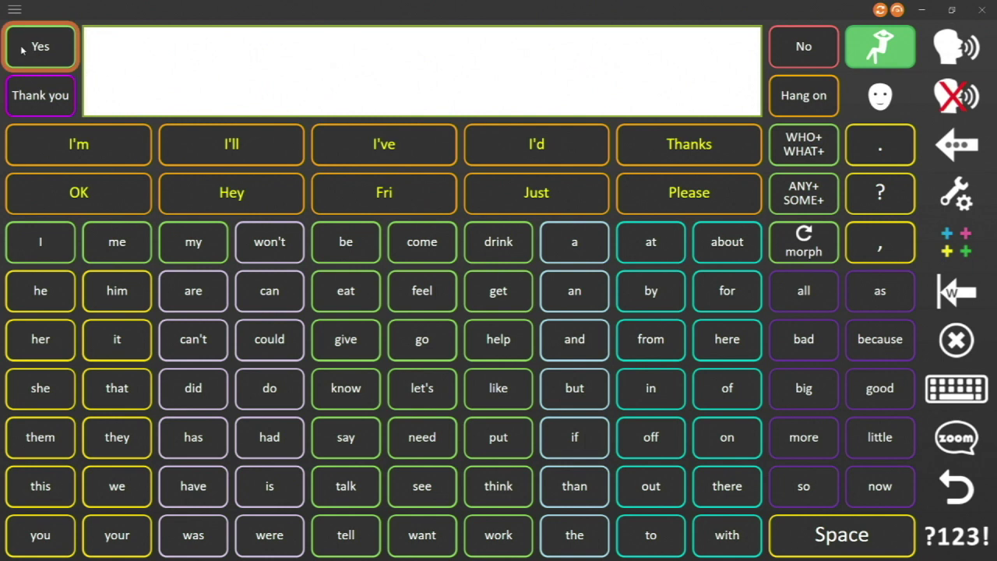